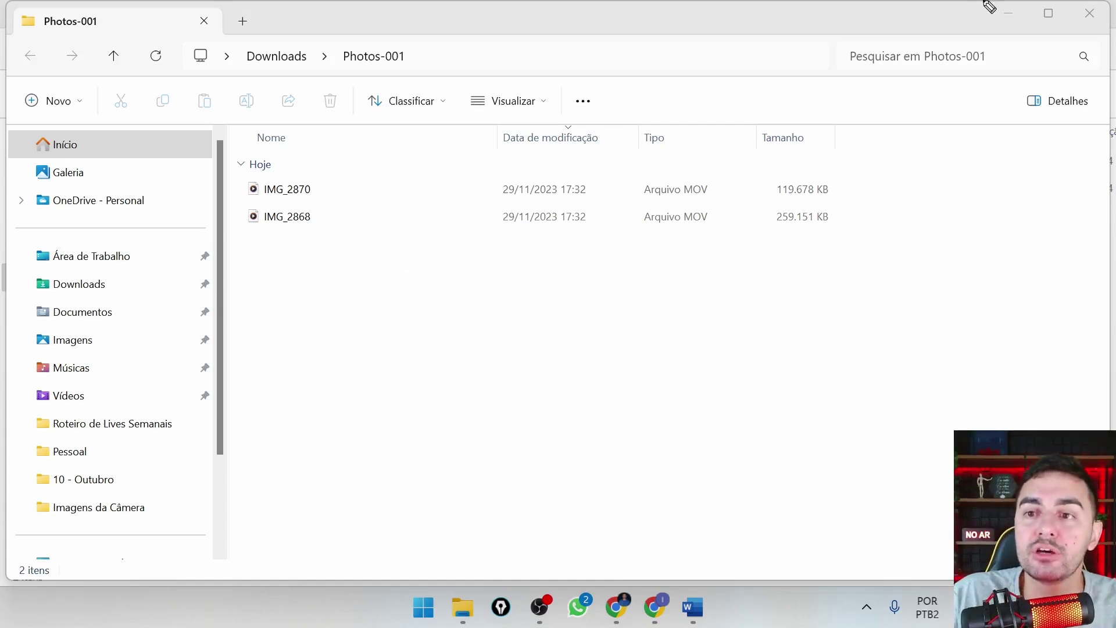
Close the Photos-001 folder window and minimize the Google Fotos browser window to reach the desktop.
mouse_move(1075, 33)
mouse_down()
mouse_move(1111, 18)
mouse_move(1069, 5)
mouse_move(1082, 42)
mouse_move(1096, 32)
mouse_up()
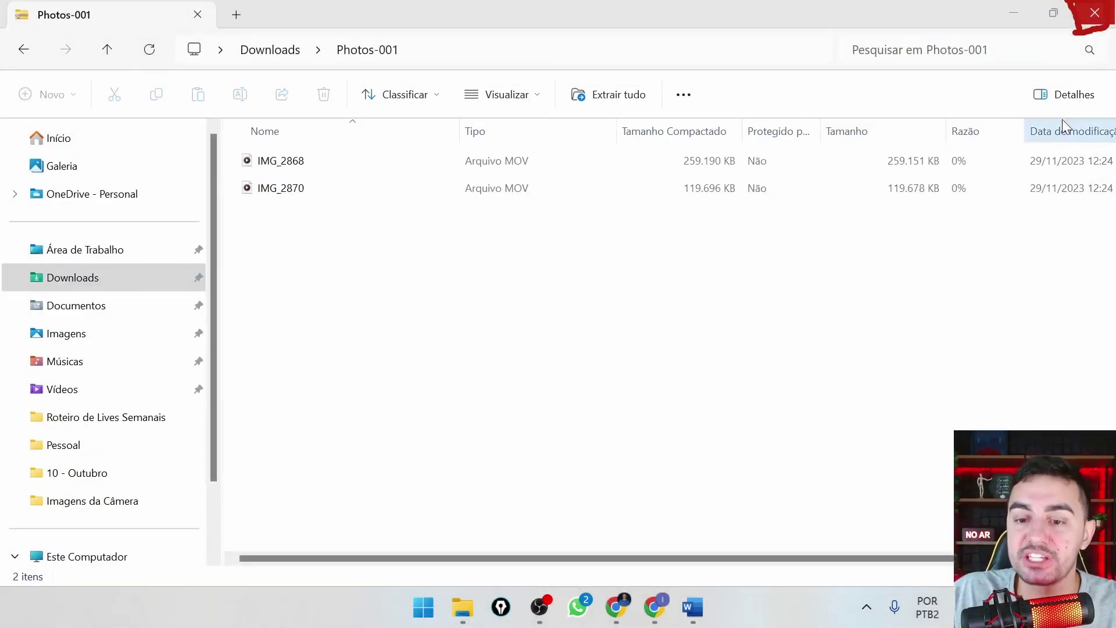
click(1092, 18)
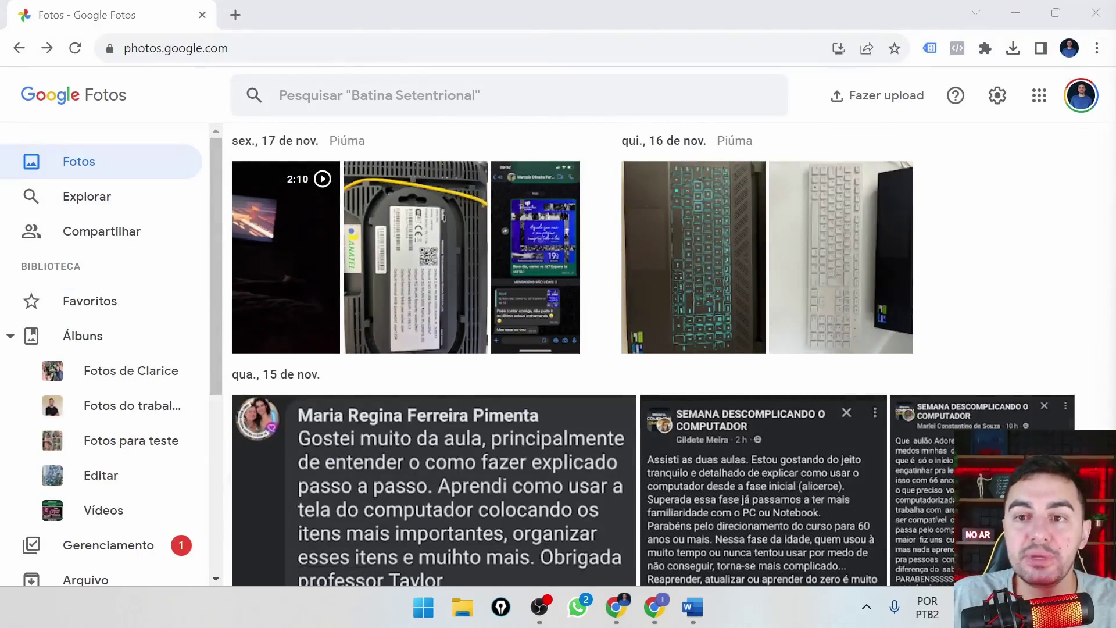
mouse_move(1000, 30)
mouse_down()
mouse_move(1041, 31)
mouse_move(1044, 14)
mouse_move(1014, 2)
mouse_move(991, 29)
mouse_up()
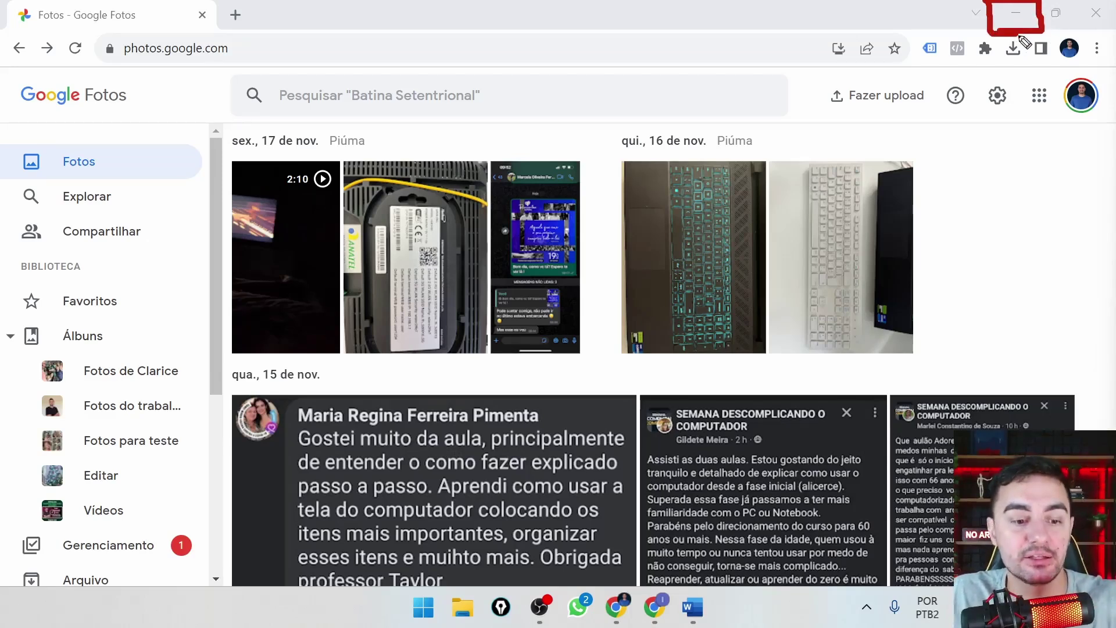
click(1018, 16)
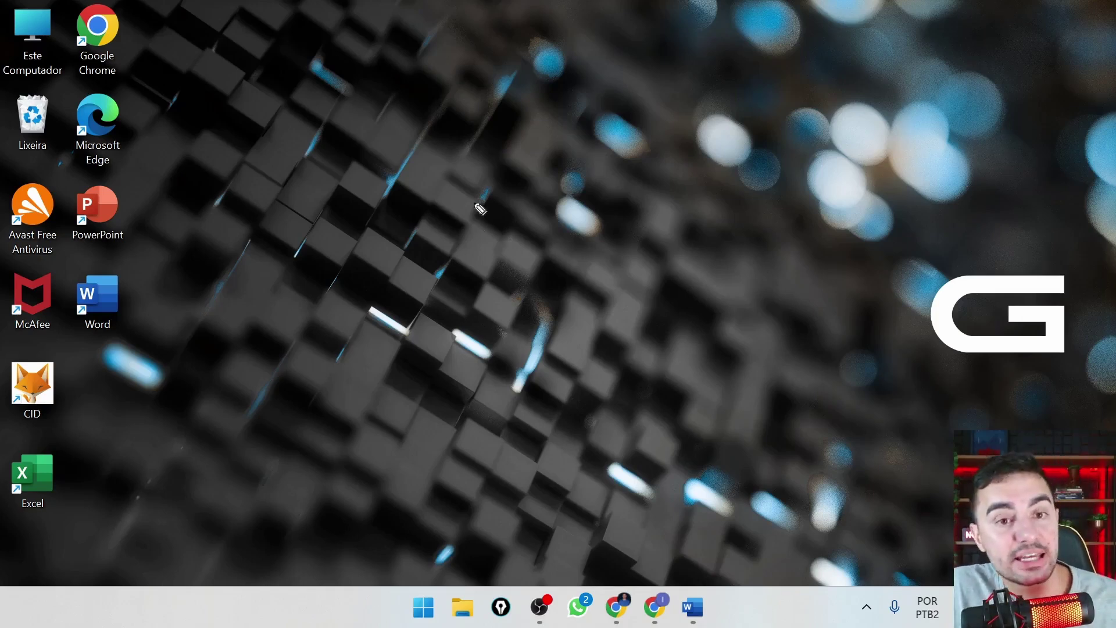
mouse_move(402, 144)
mouse_down()
mouse_move(514, 296)
mouse_move(593, 355)
mouse_move(734, 303)
mouse_move(784, 324)
mouse_up()
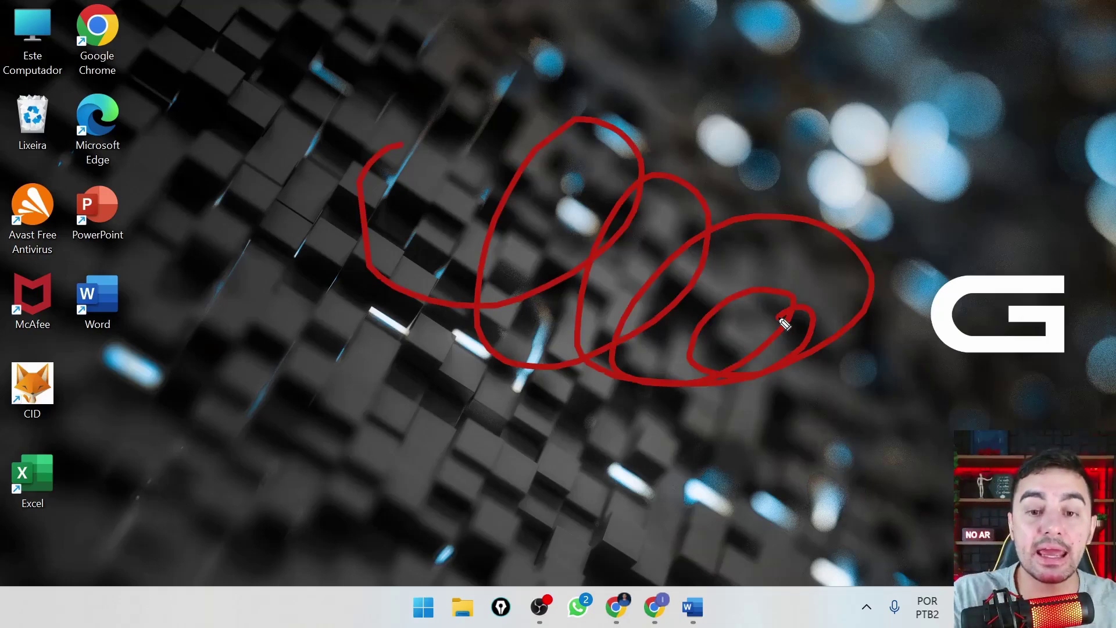
key(e)
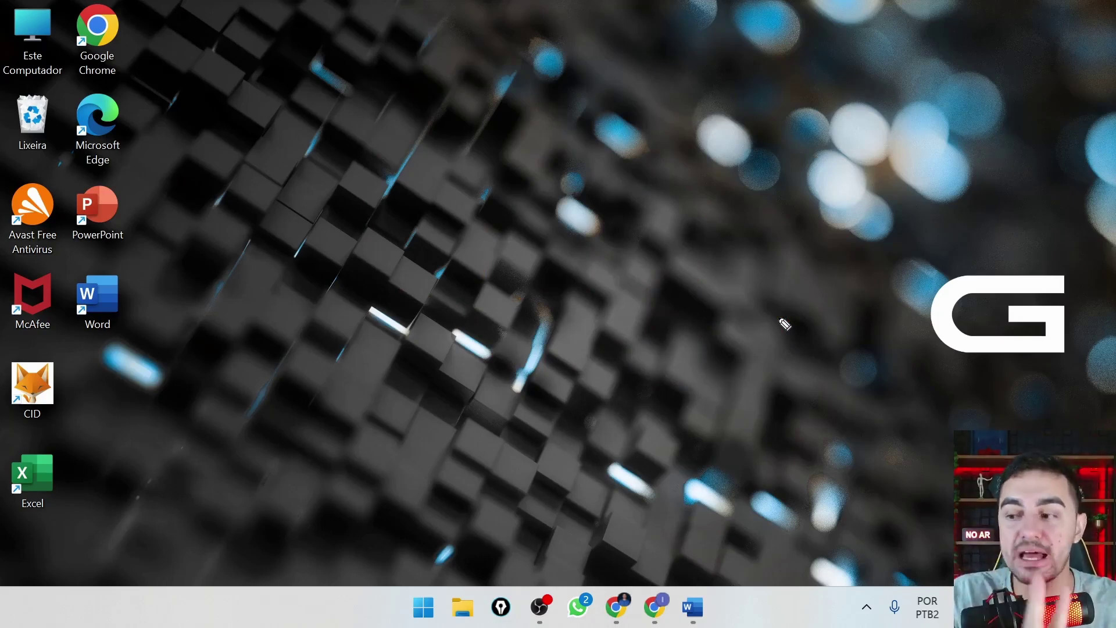
mouse_move(390, 120)
mouse_down()
mouse_move(437, 142)
mouse_move(406, 149)
mouse_move(424, 124)
mouse_move(427, 141)
mouse_up()
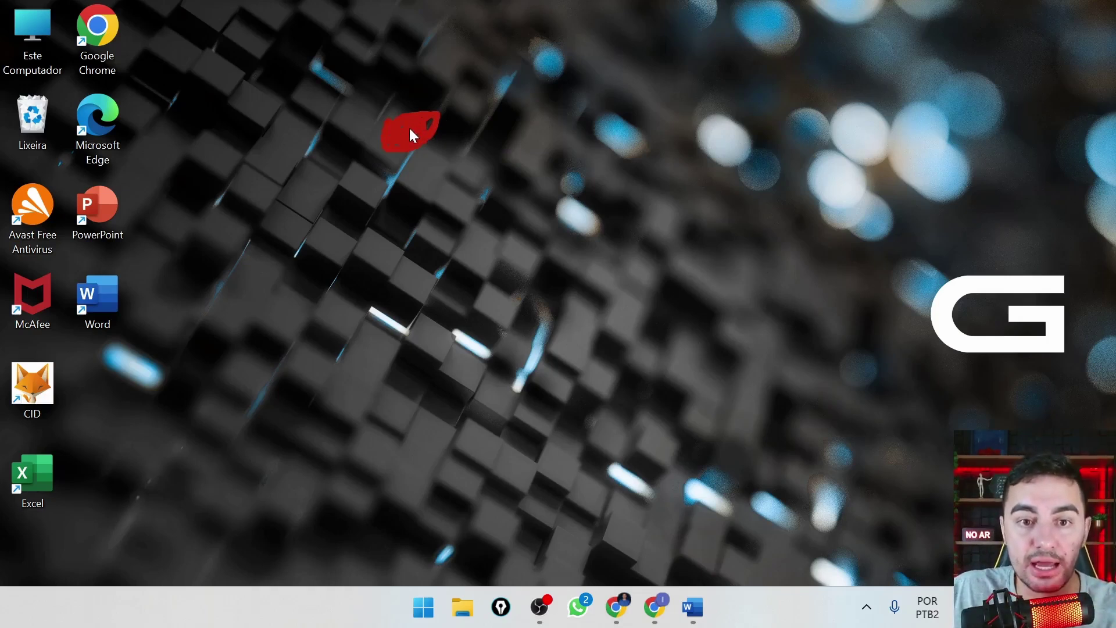
Create a new folder in an empty area of the desktop and name it "Fotos do Google Fotos".
right_click(410, 129)
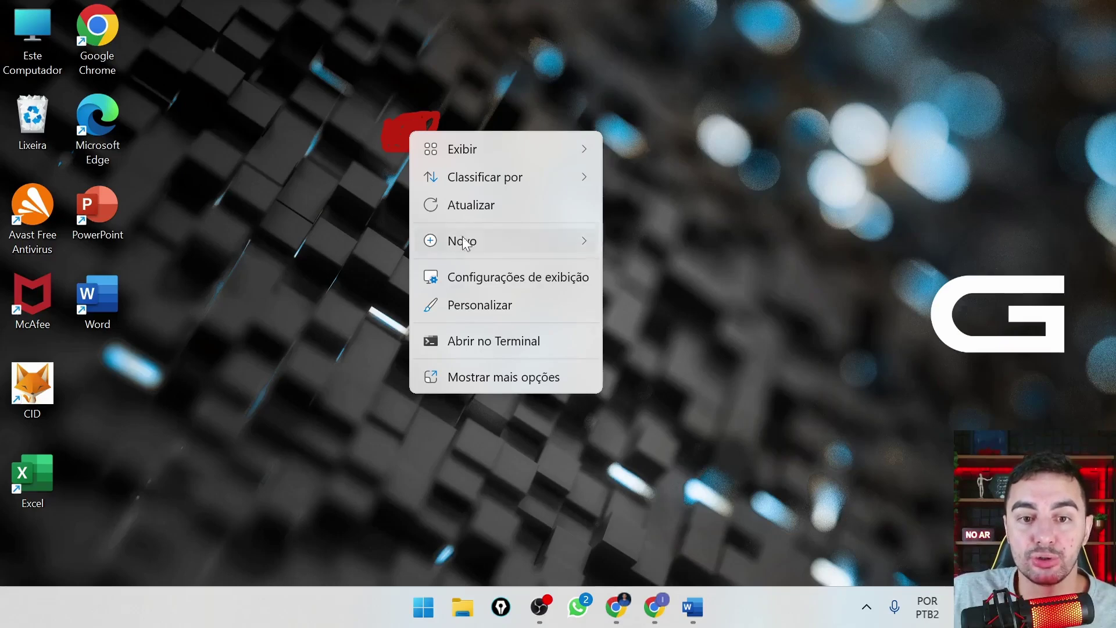
mouse_move(472, 240)
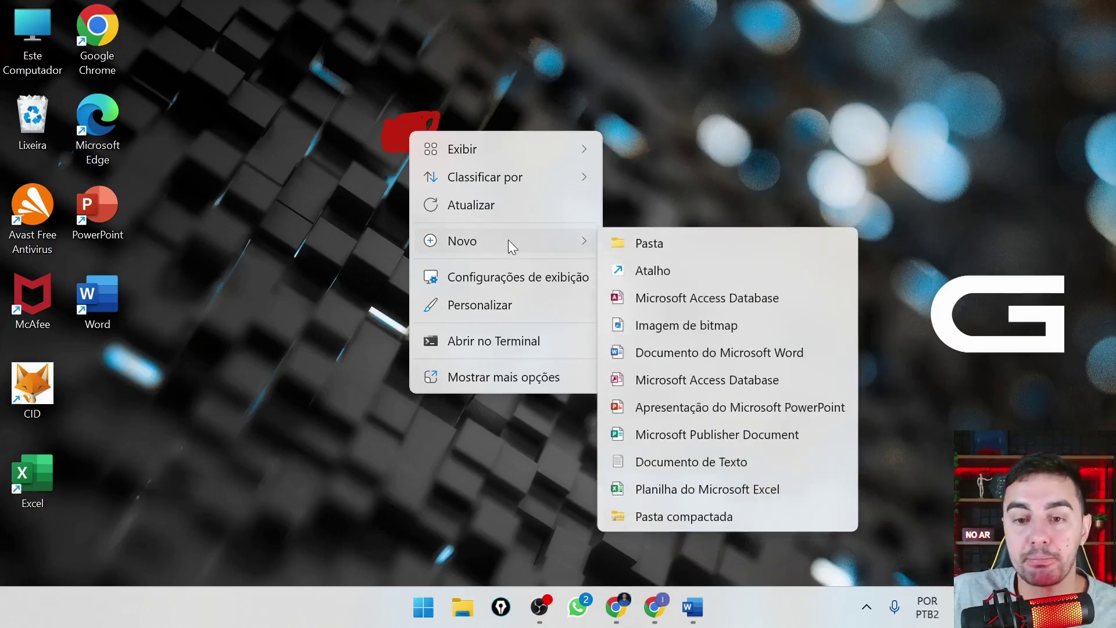
click(687, 243)
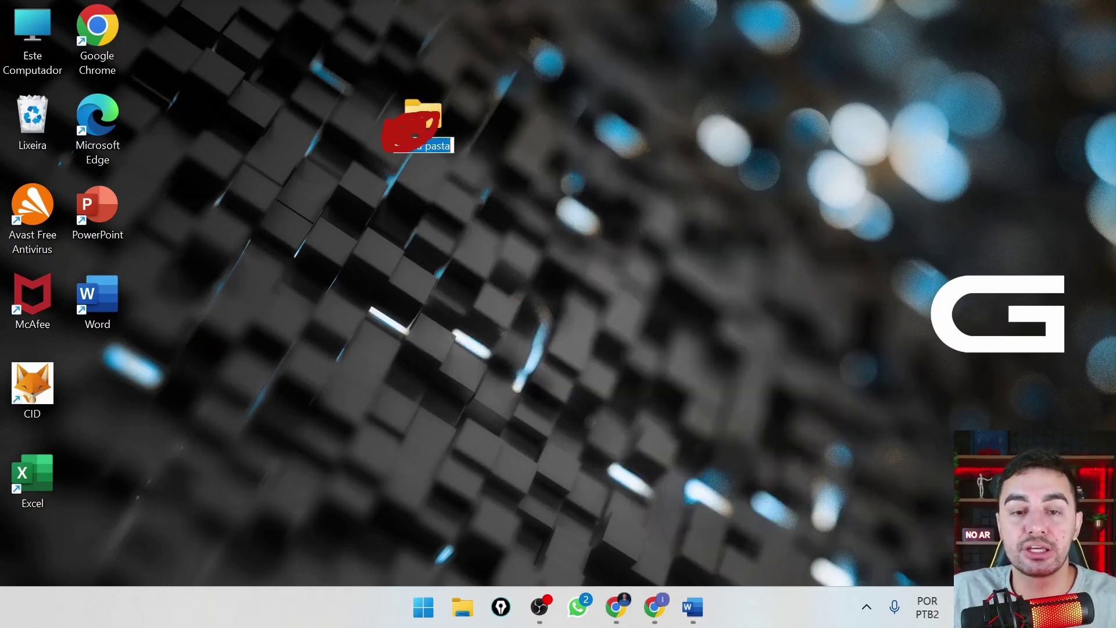
key(Return)
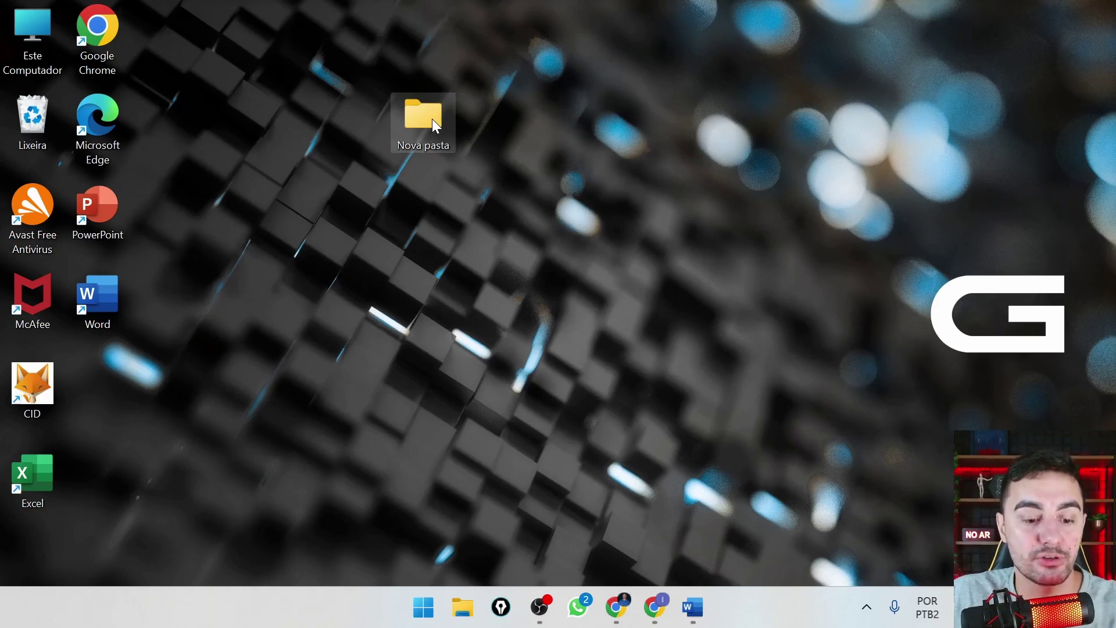
key(F2)
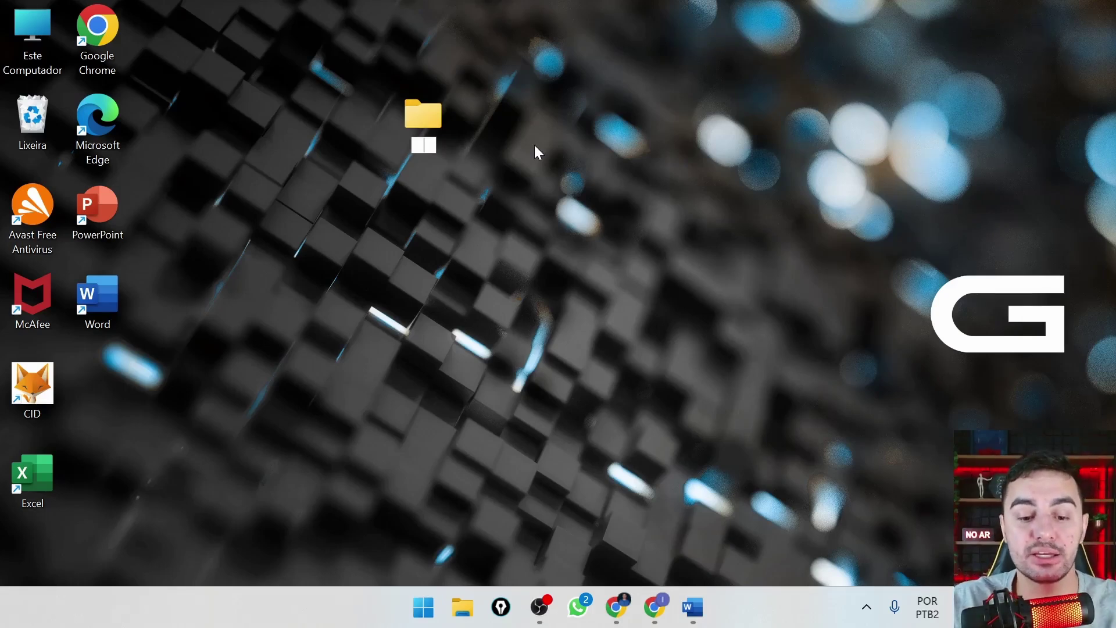
text(Fo)
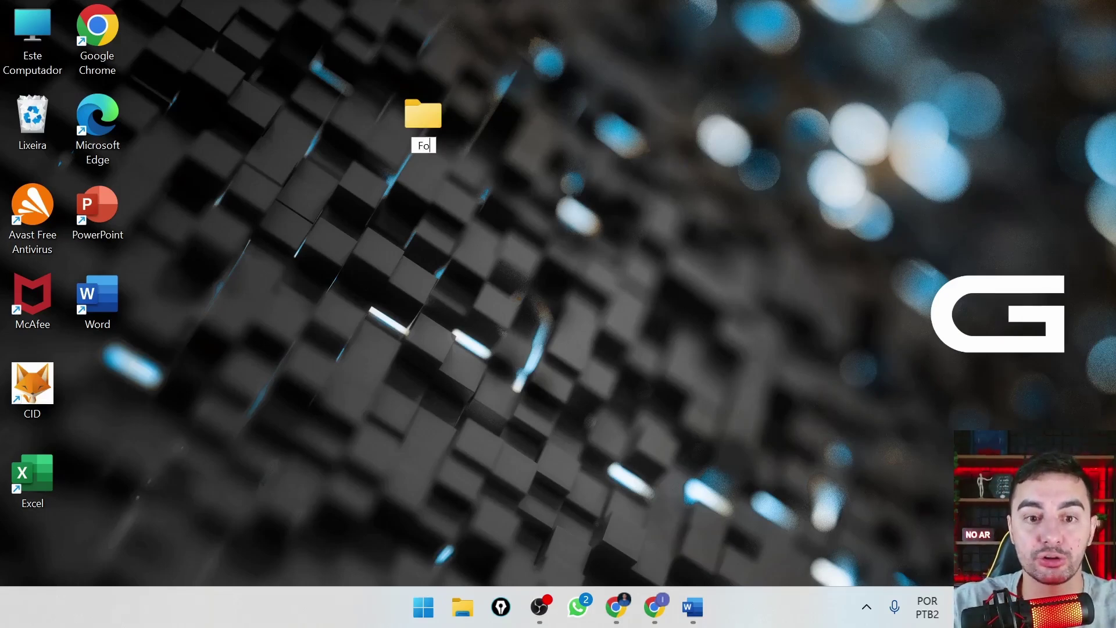
text(tos do G)
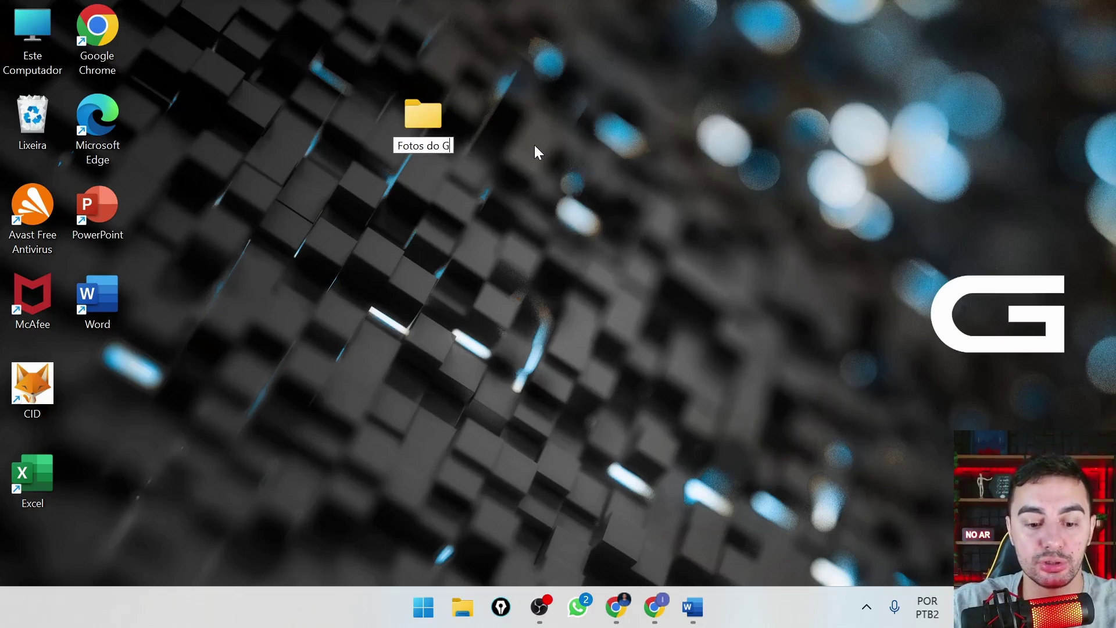
text(oogle Fotos)
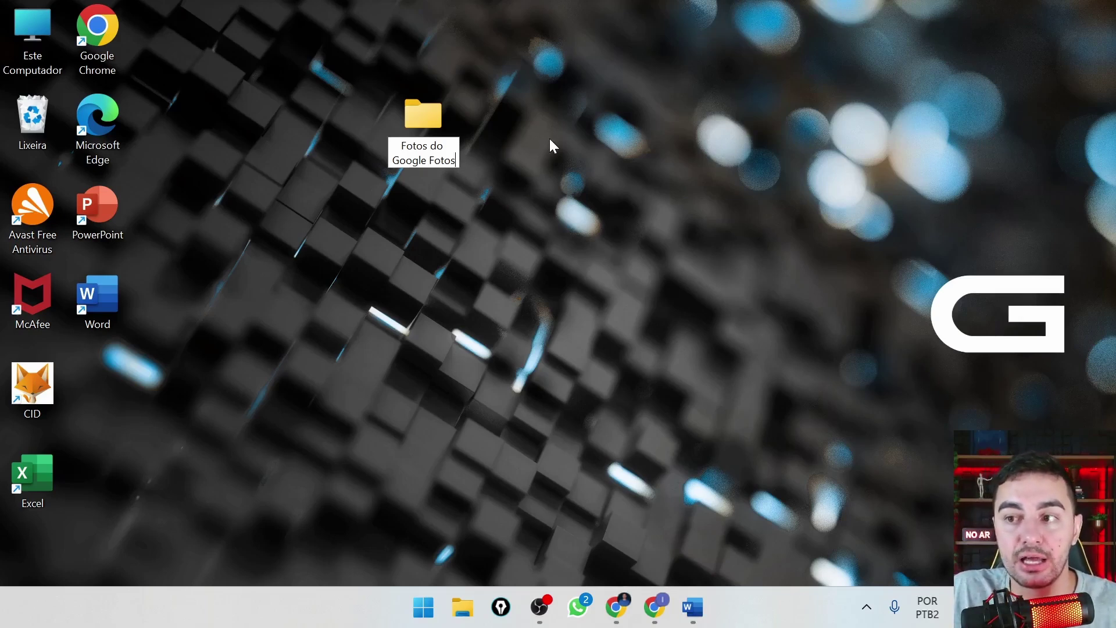
key(Return)
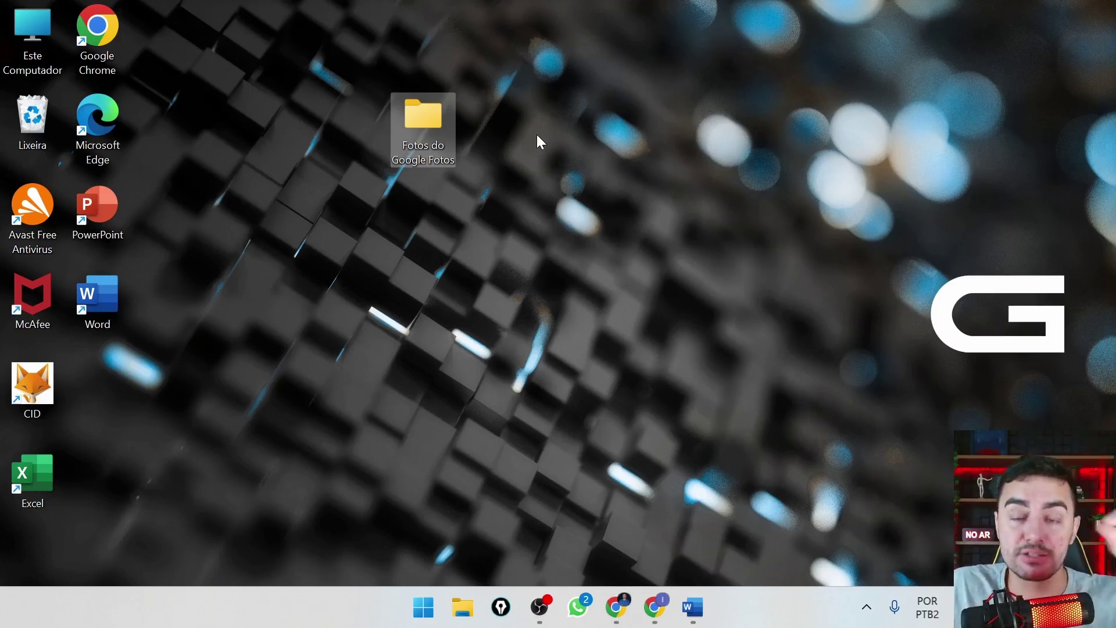
Create a second desktop folder beside the first one and name it "Vídeos do Google Fotos".
right_click(542, 138)
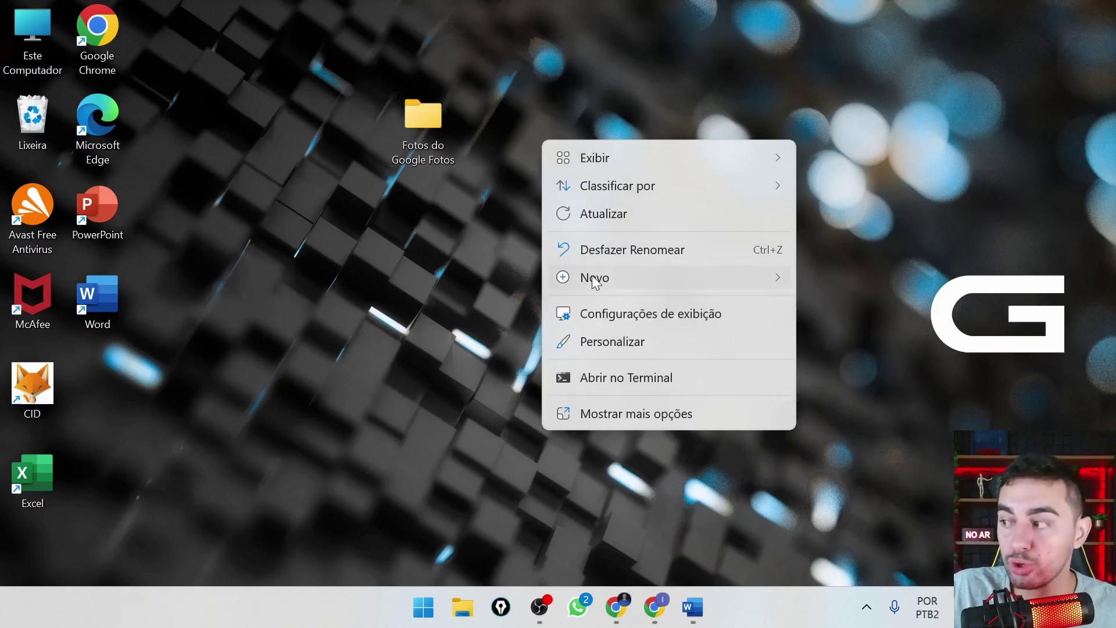
mouse_move(596, 282)
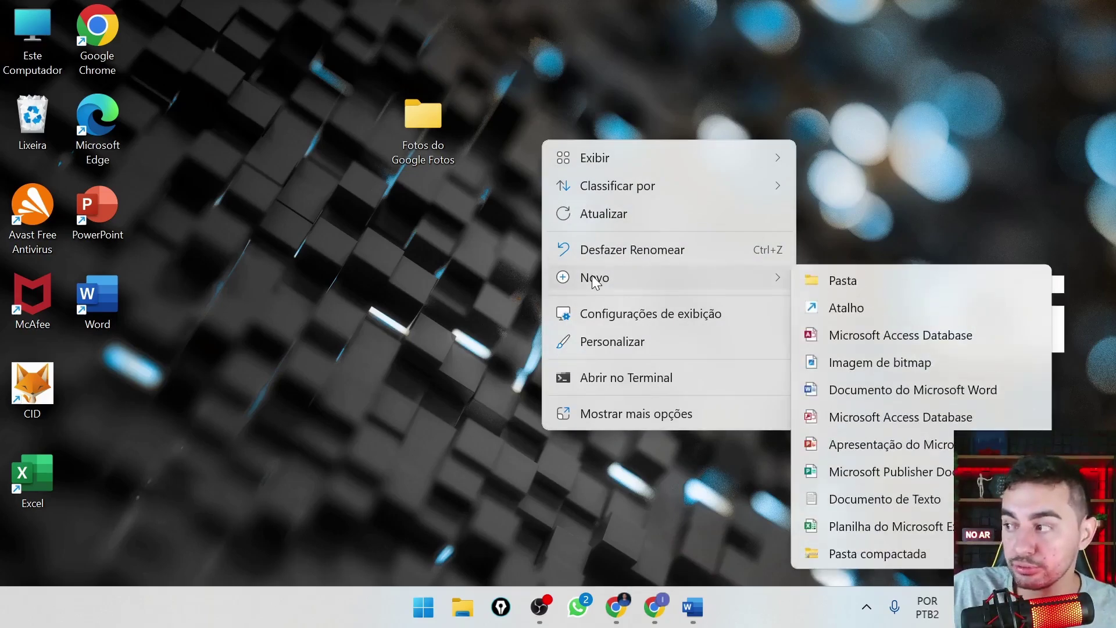
click(822, 280)
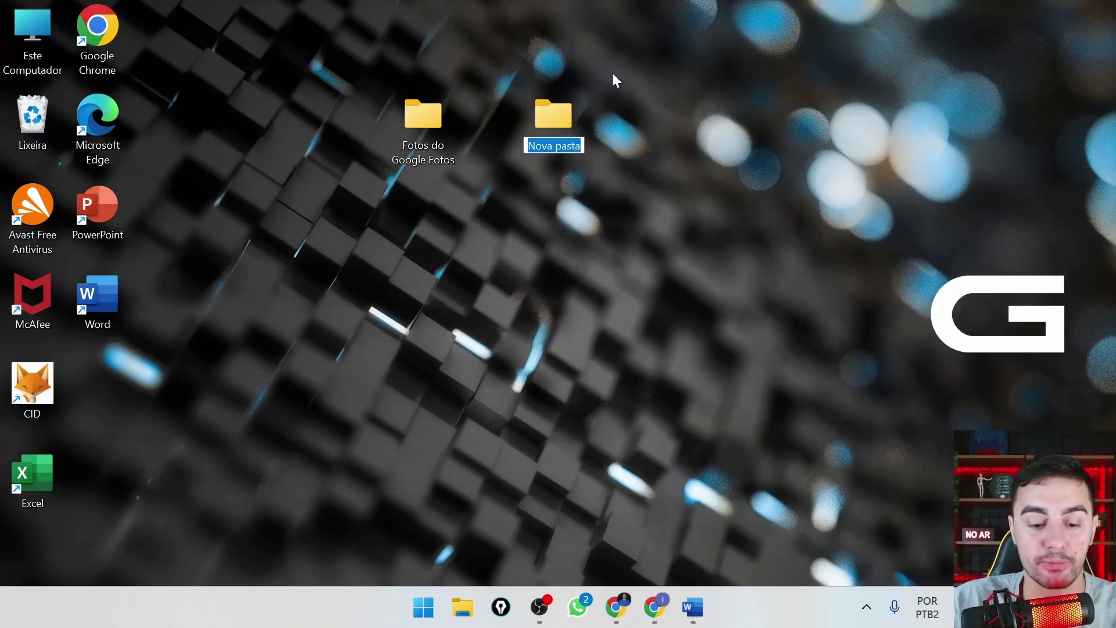
text(Ví)
text(de)
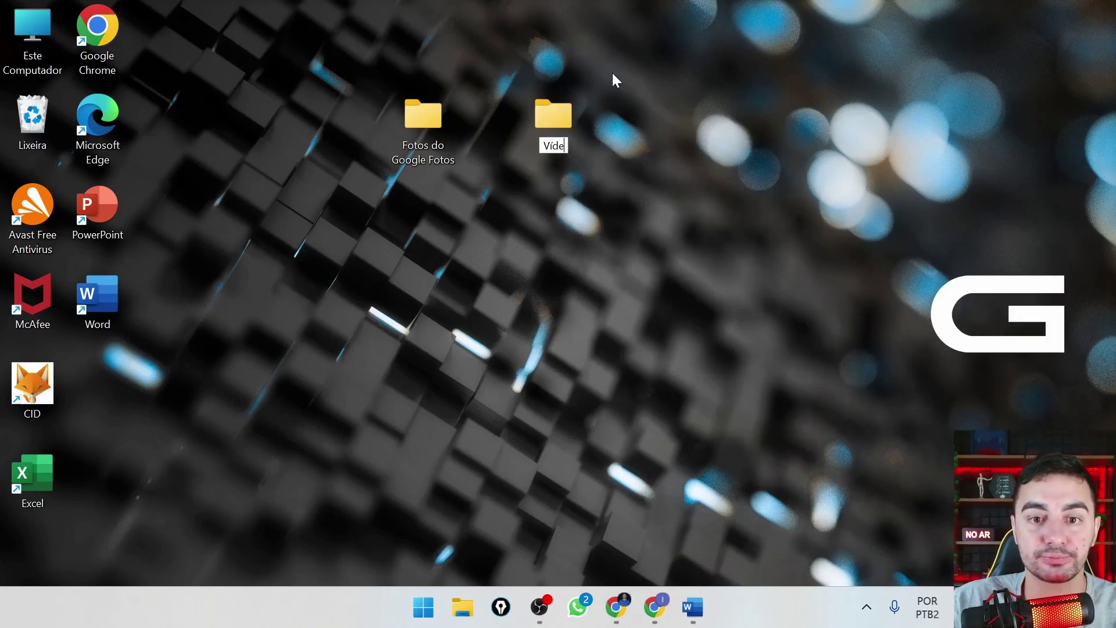
text(os do G)
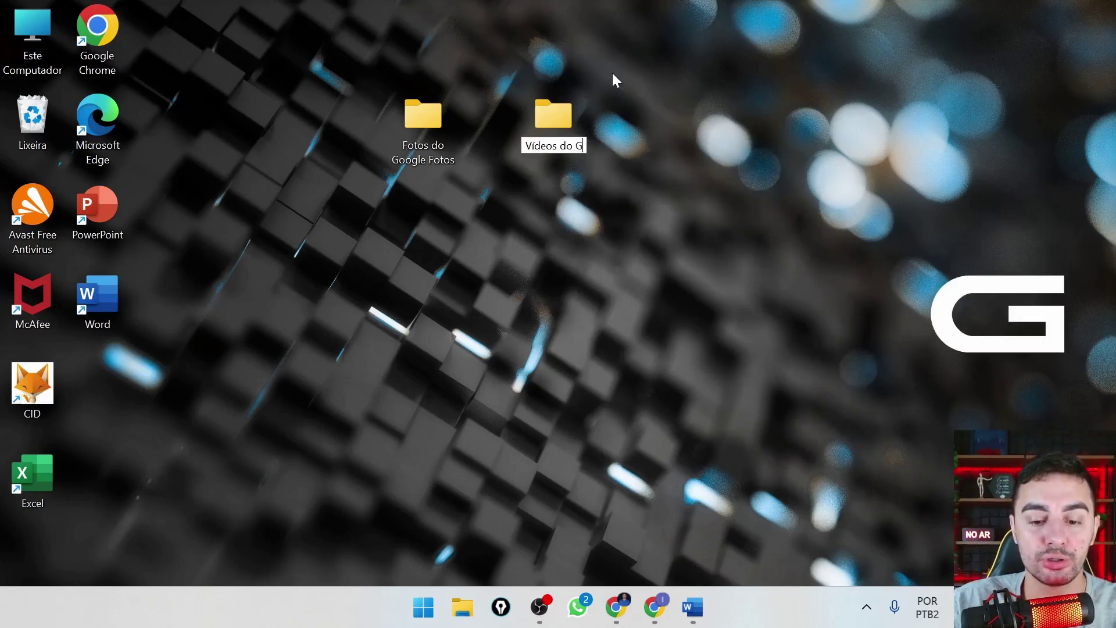
text(oogle Fotos)
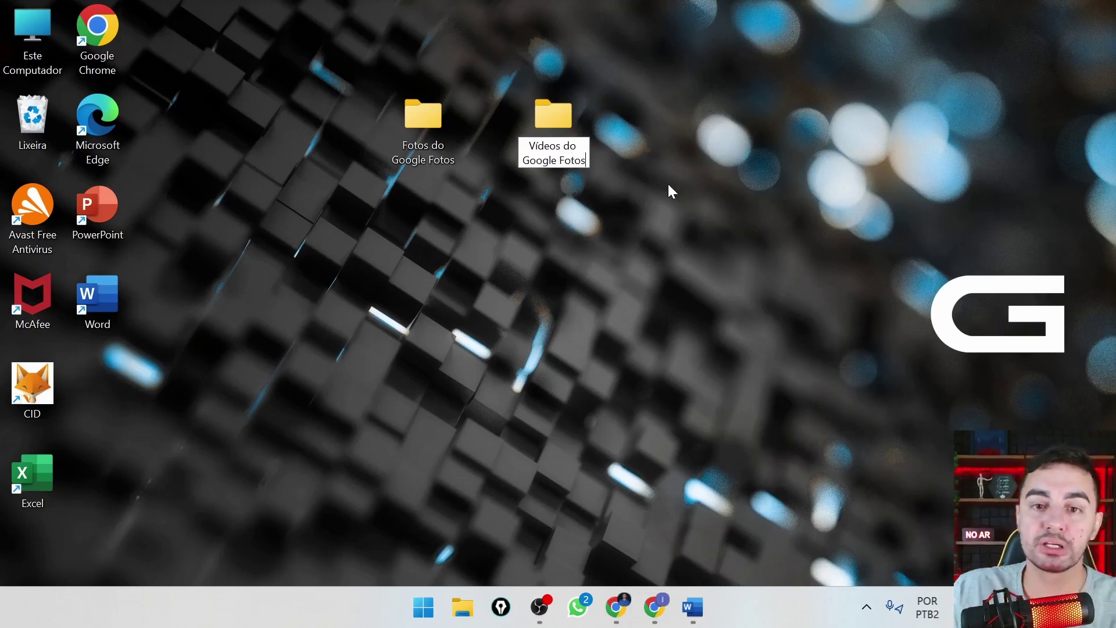
key(Return)
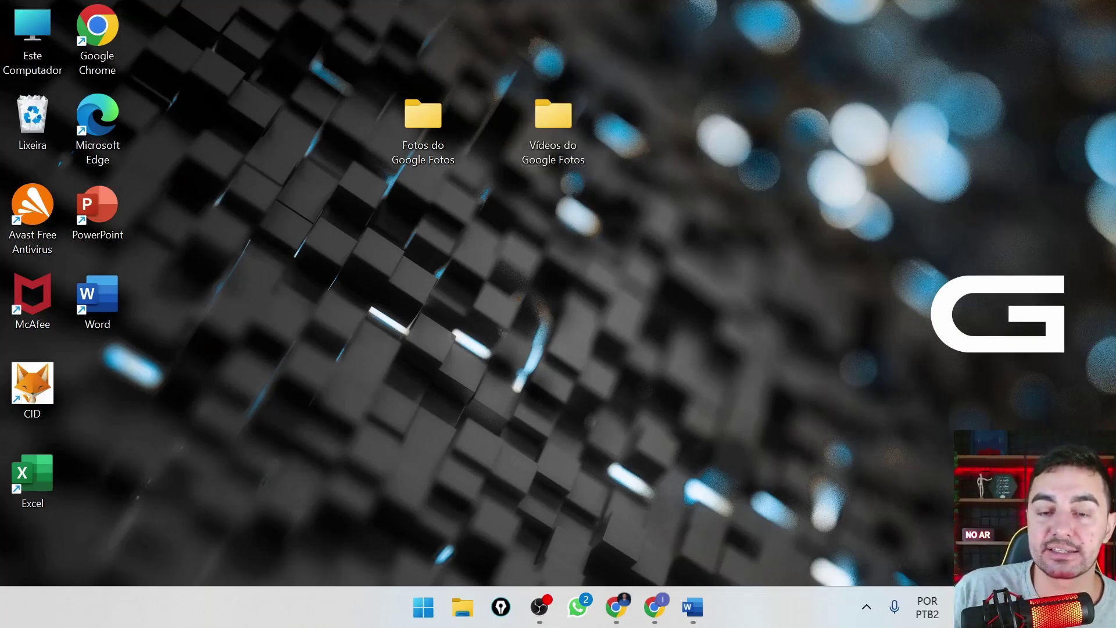
mouse_move(493, 172)
mouse_down()
mouse_move(482, 73)
mouse_move(361, 131)
mouse_move(401, 185)
mouse_move(500, 170)
mouse_up()
mouse_move(487, 70)
mouse_down()
mouse_move(636, 73)
mouse_move(631, 201)
mouse_move(503, 198)
mouse_up()
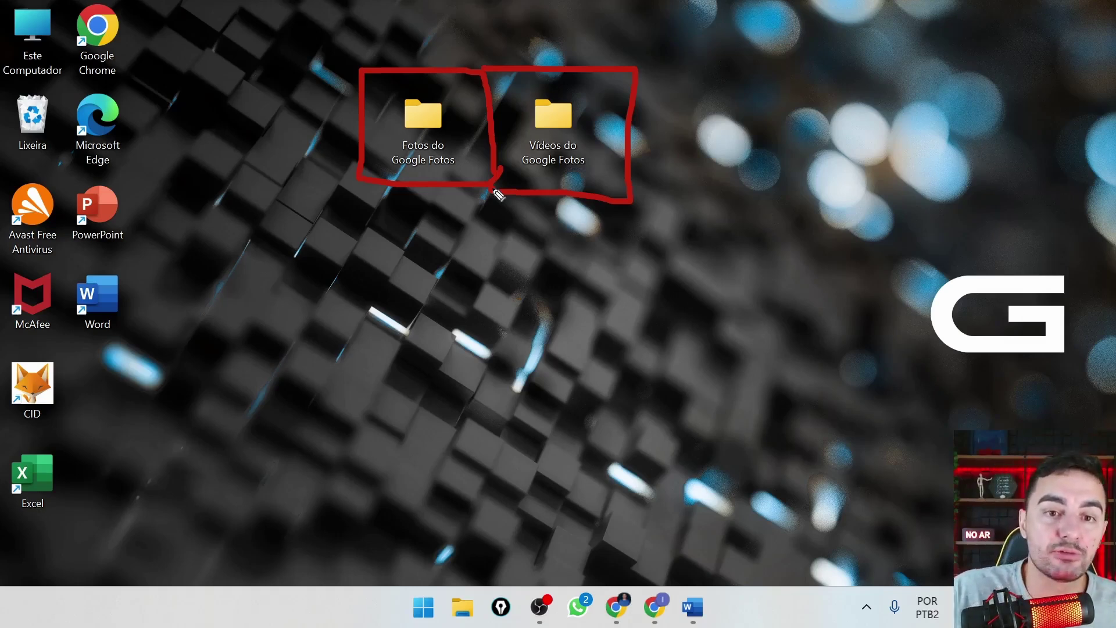
mouse_move(417, 382)
mouse_down()
mouse_move(426, 227)
mouse_move(404, 224)
mouse_move(430, 187)
mouse_move(451, 225)
mouse_up()
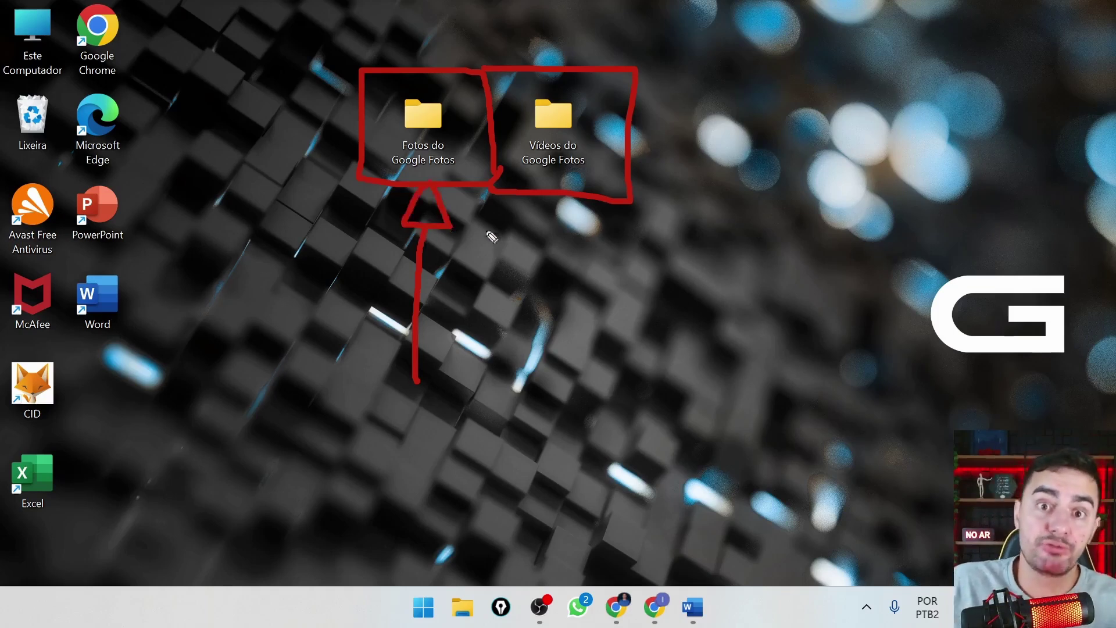
mouse_move(884, 136)
mouse_down()
mouse_move(735, 136)
mouse_move(701, 125)
mouse_move(700, 105)
mouse_move(663, 137)
mouse_move(707, 114)
mouse_up()
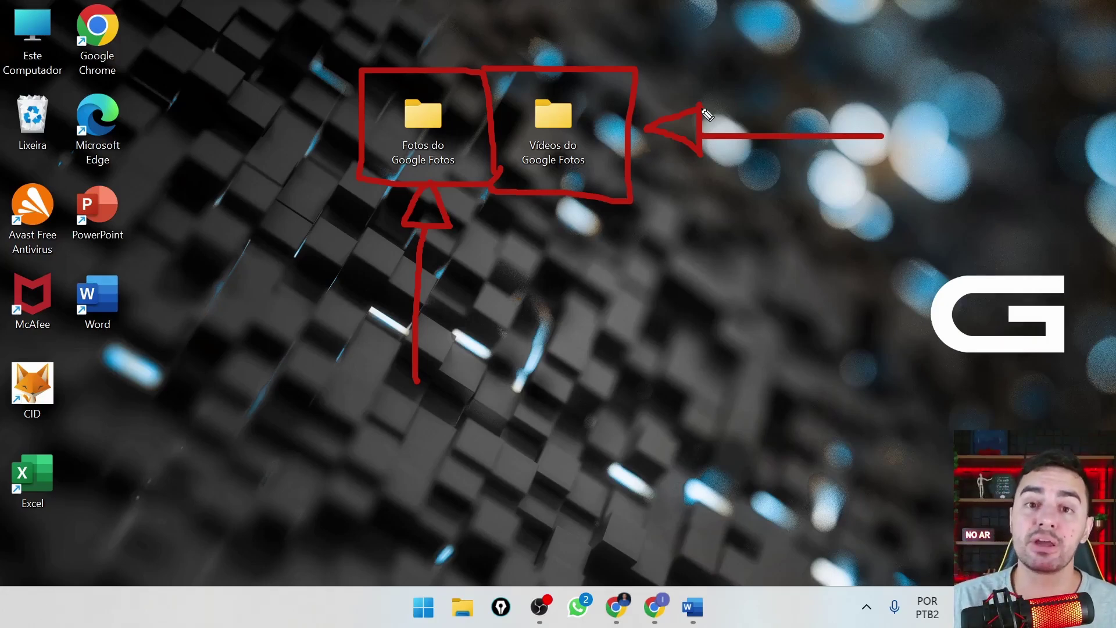
key(e)
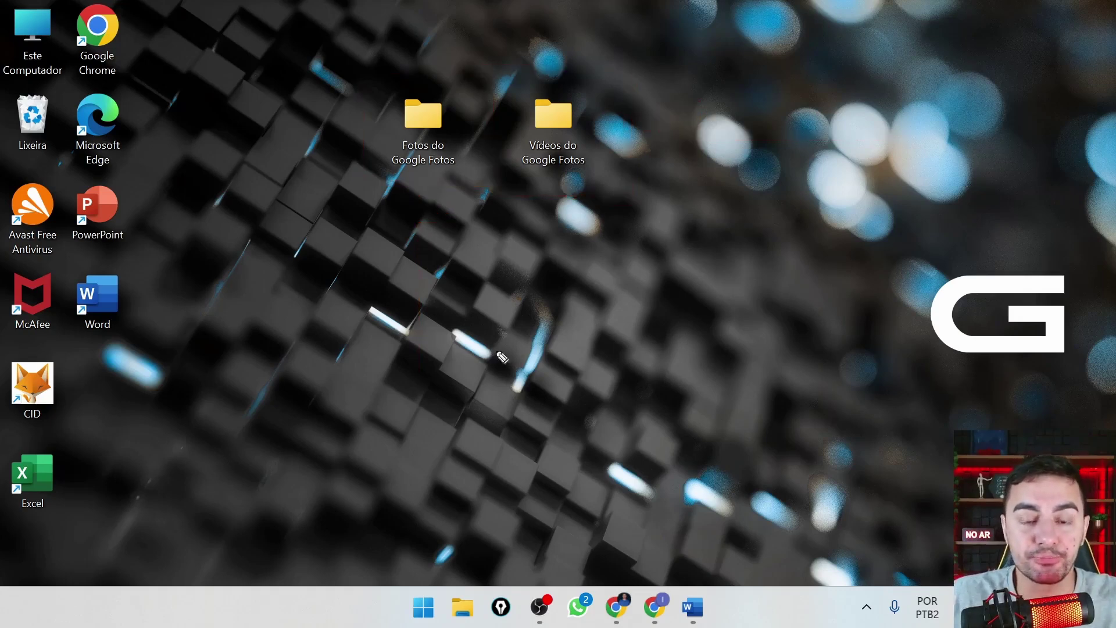
Switch to File Explorer and open the Downloads folder.
mouse_move(492, 575)
mouse_down()
mouse_move(449, 575)
mouse_move(435, 626)
mouse_move(485, 627)
mouse_move(495, 576)
mouse_up()
mouse_move(471, 368)
mouse_down()
mouse_move(478, 536)
mouse_move(465, 567)
mouse_move(499, 537)
mouse_up()
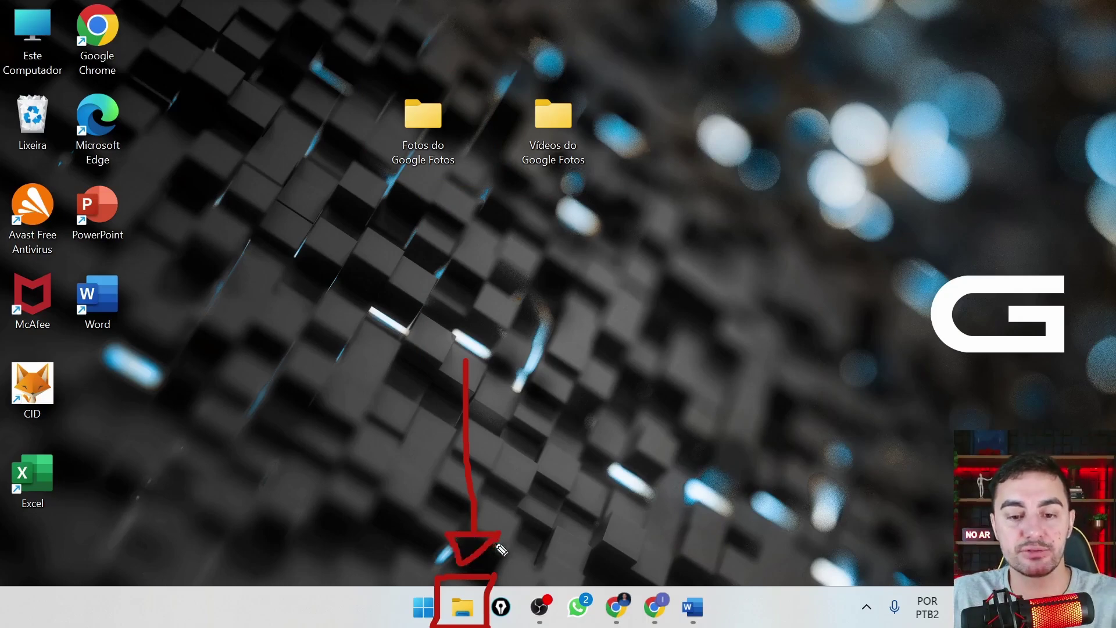
click(467, 608)
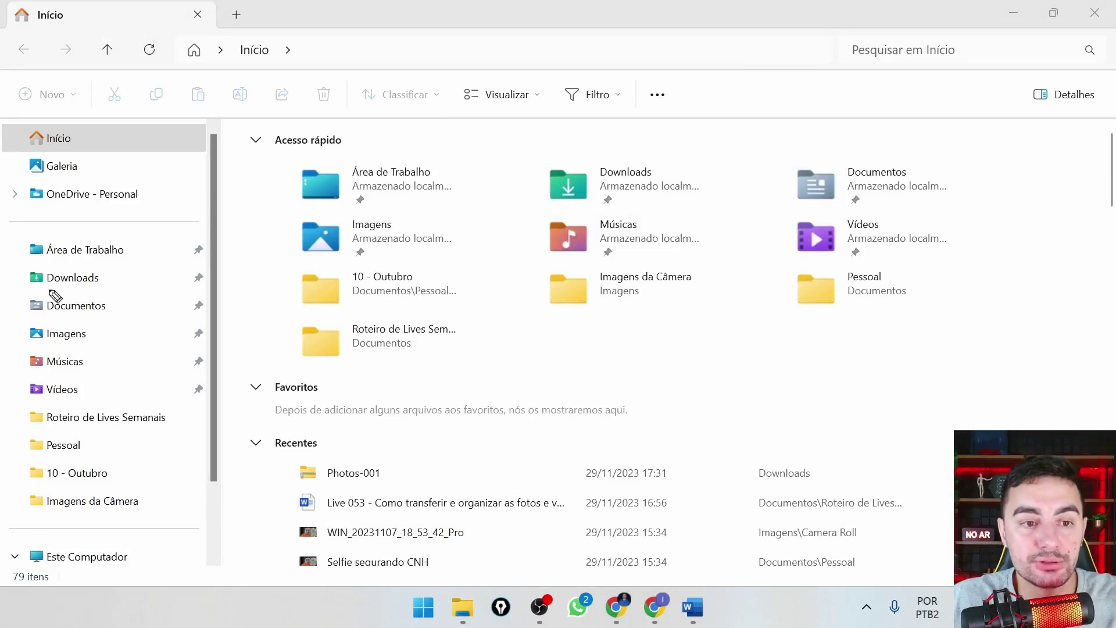
mouse_move(18, 290)
mouse_down()
mouse_move(190, 300)
mouse_move(225, 273)
mouse_move(64, 266)
mouse_move(24, 289)
mouse_up()
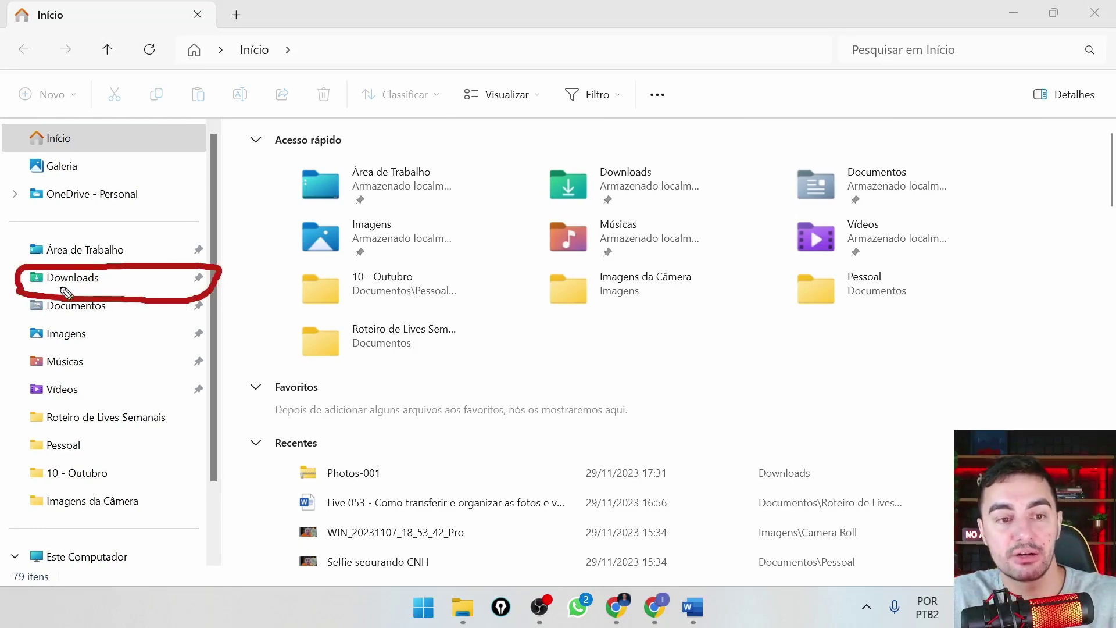
click(73, 284)
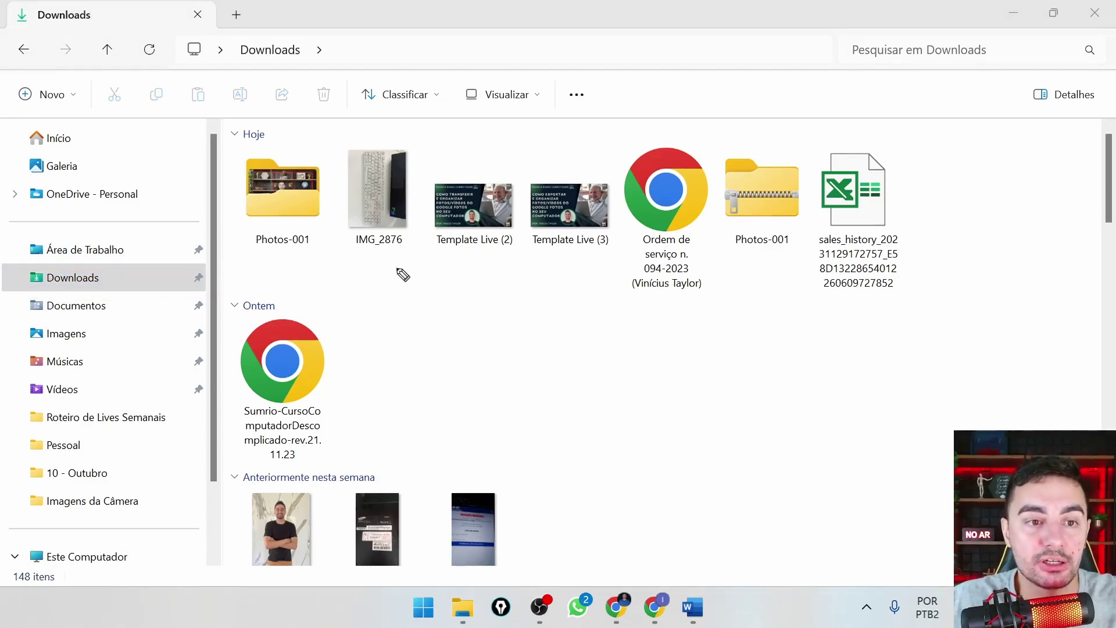
Select the IMG_2876 photo among today's files in the Downloads folder.
mouse_move(322, 262)
mouse_down()
mouse_move(433, 265)
mouse_move(437, 119)
mouse_move(326, 123)
mouse_move(330, 269)
mouse_up()
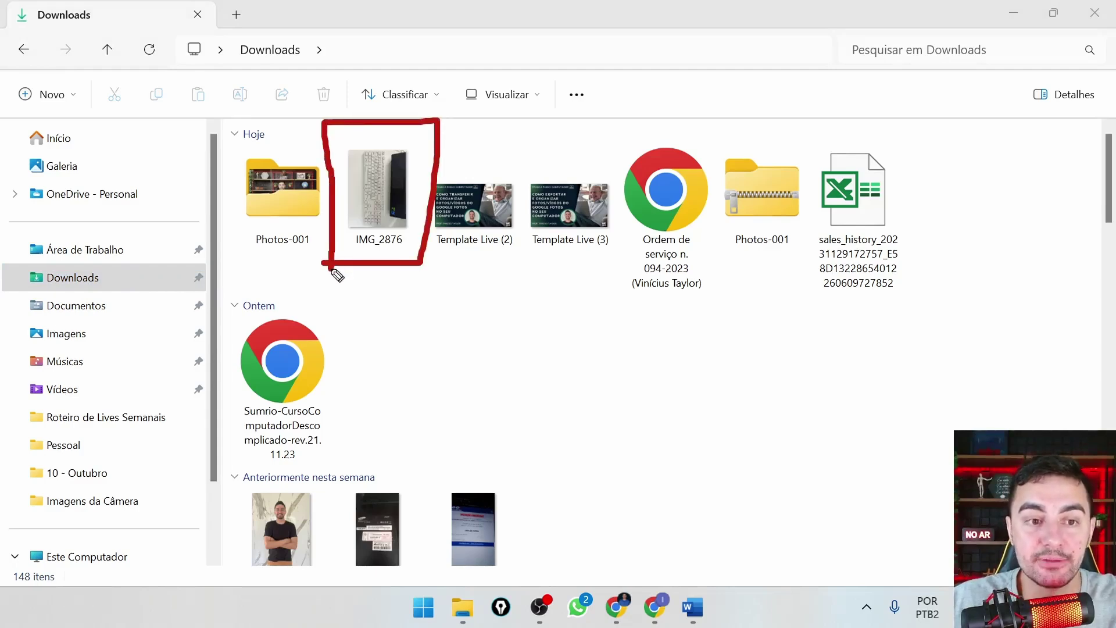
click(377, 214)
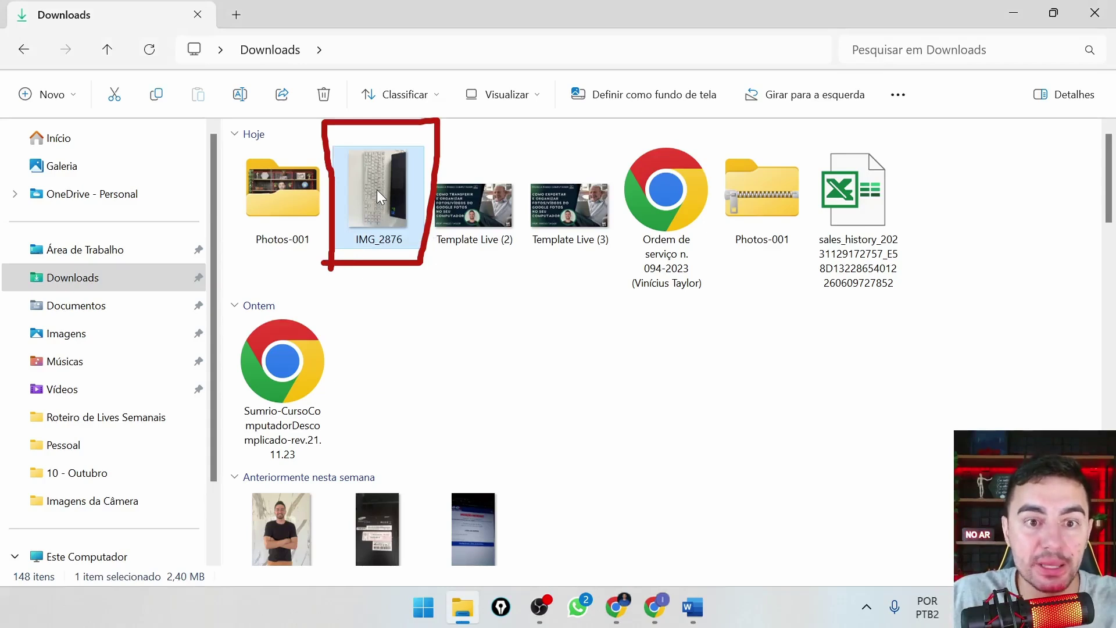
drag(377, 190, 366, 234)
key(ctrl+2)
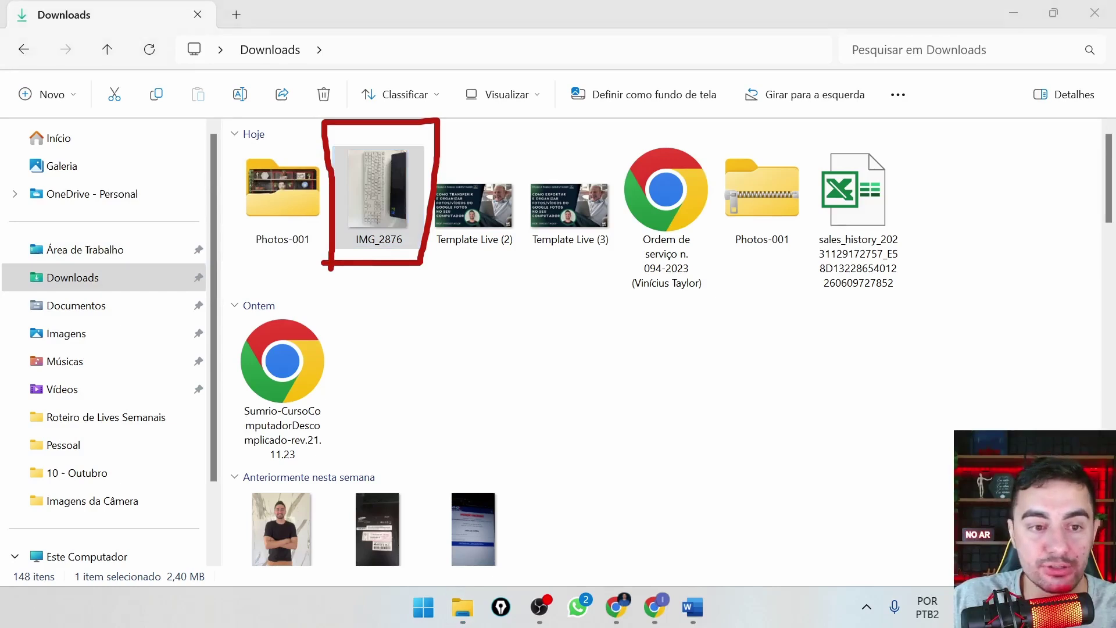
key(e)
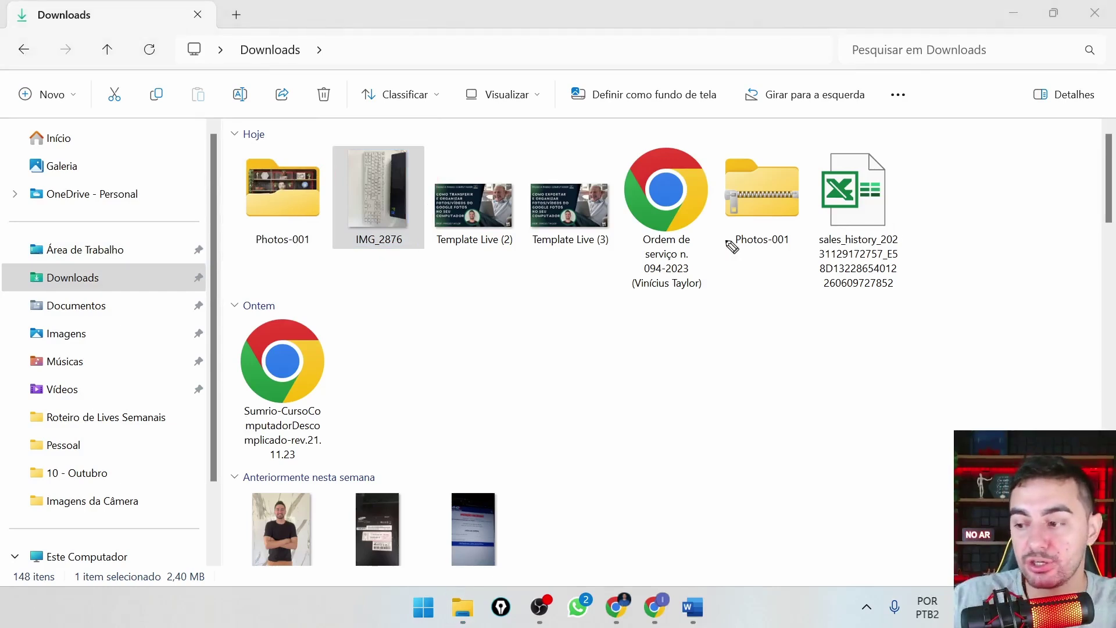
Move the IMG_2876 photo from the Downloads folder to the desktop (Área de Trabalho).
mouse_move(323, 260)
mouse_down()
mouse_move(389, 264)
mouse_move(449, 219)
mouse_move(412, 116)
mouse_move(321, 187)
mouse_move(339, 267)
mouse_up()
mouse_move(320, 203)
mouse_down()
mouse_move(272, 178)
mouse_move(167, 204)
mouse_move(140, 237)
mouse_move(36, 231)
mouse_move(24, 273)
mouse_move(125, 271)
mouse_move(143, 232)
mouse_move(64, 227)
mouse_up()
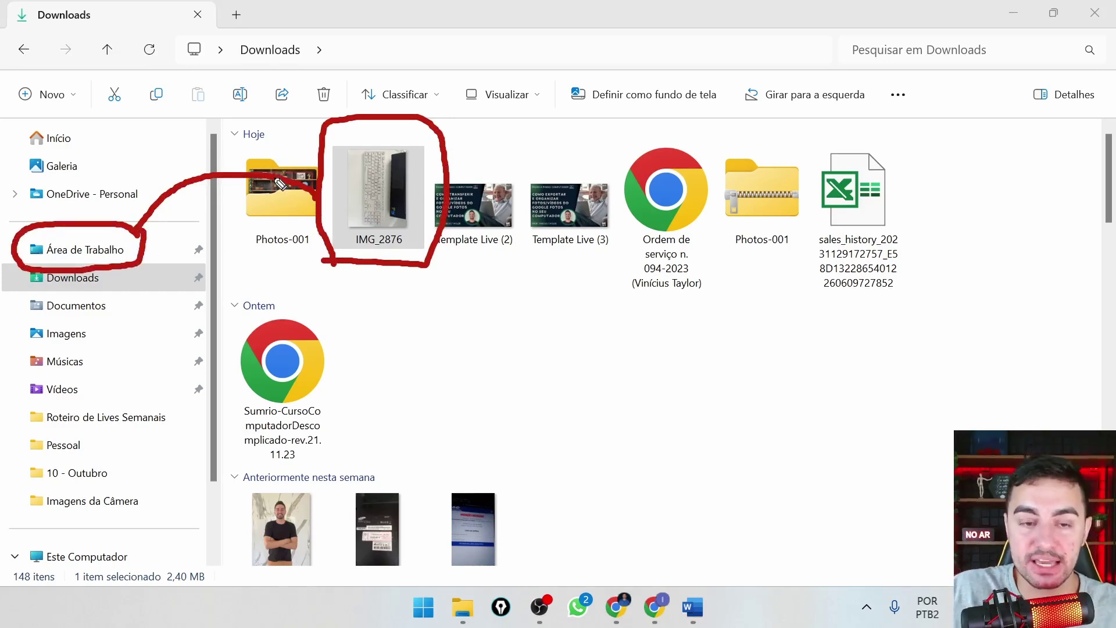
click(395, 207)
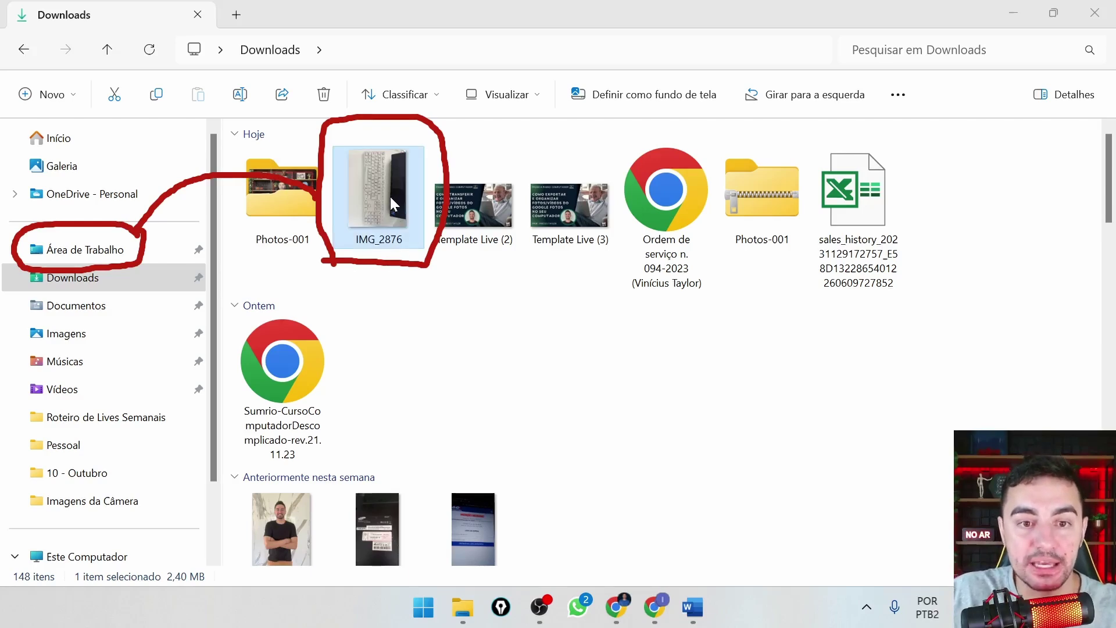
drag(389, 196, 136, 248)
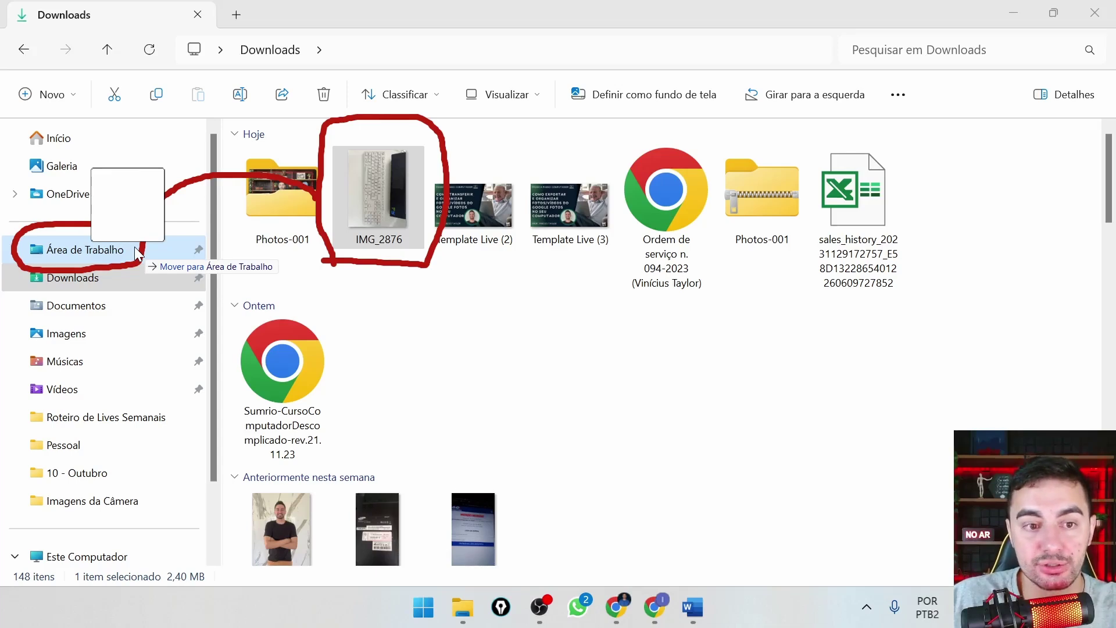
drag(135, 247, 135, 249)
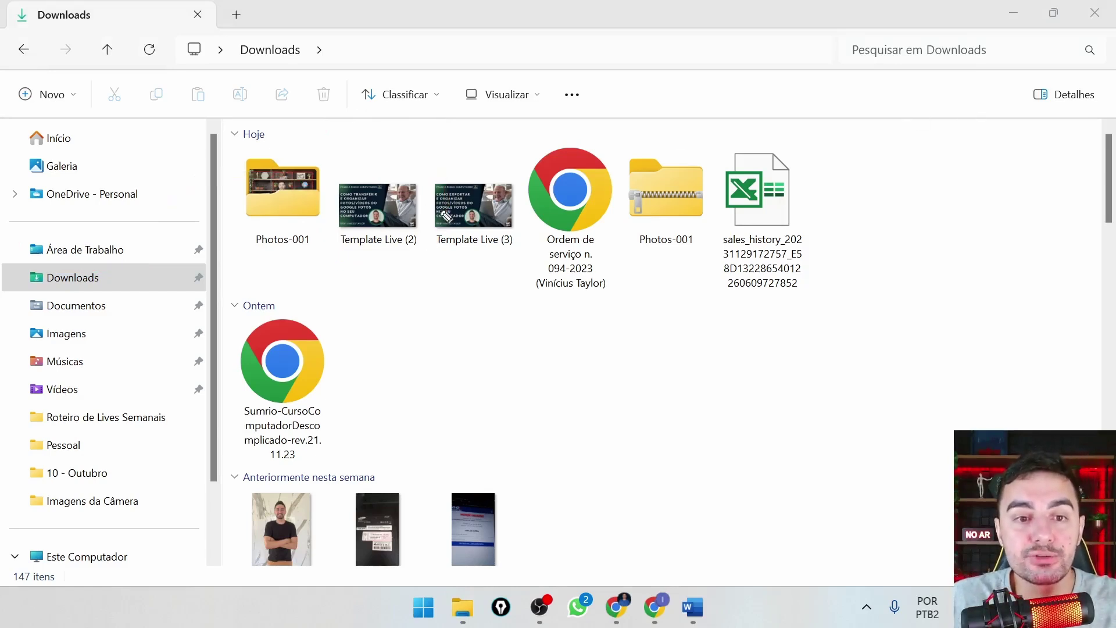
Open the extracted Photos-001 folder among today's items in Downloads.
mouse_move(227, 257)
mouse_down()
mouse_move(339, 262)
mouse_move(338, 136)
mouse_move(234, 131)
mouse_move(231, 271)
mouse_up()
mouse_move(425, 401)
mouse_down()
mouse_move(340, 263)
mouse_move(365, 280)
mouse_up()
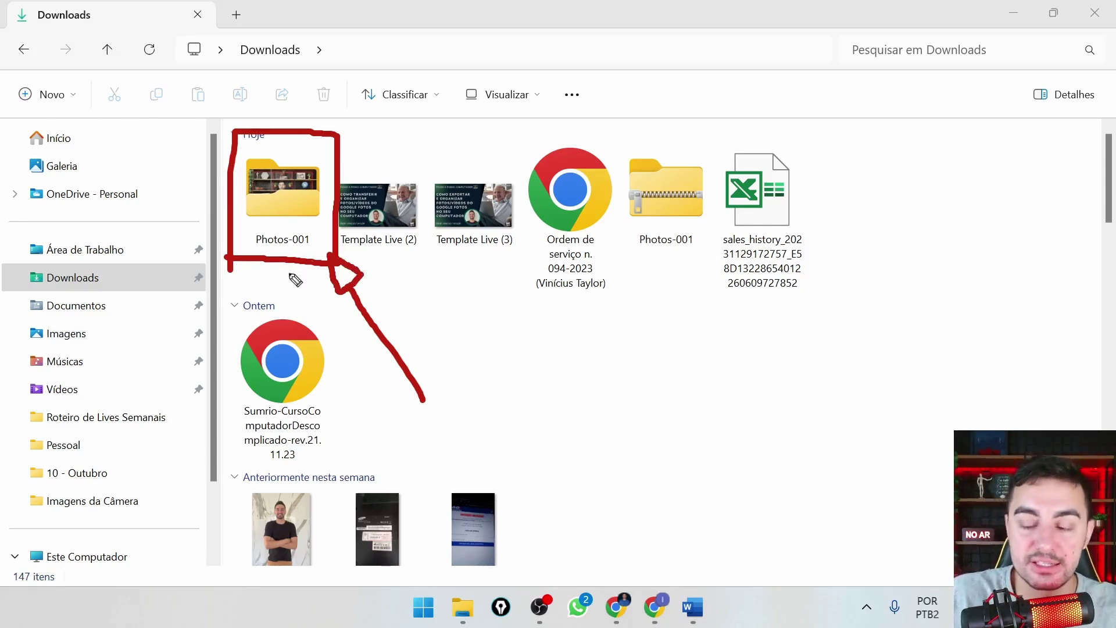
double_click(274, 198)
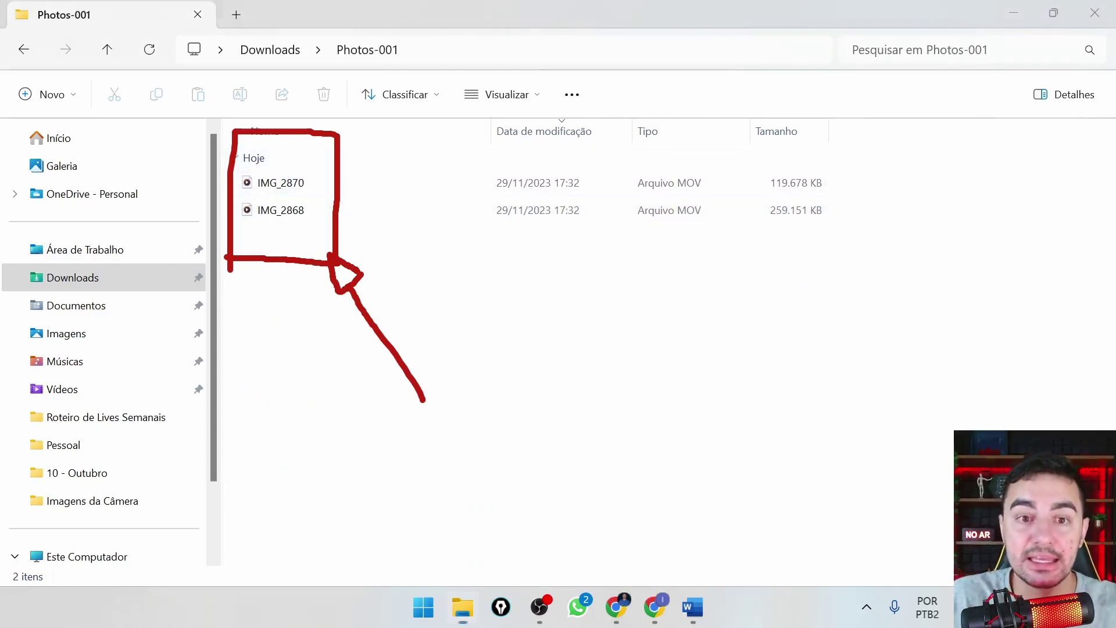
key(Escape)
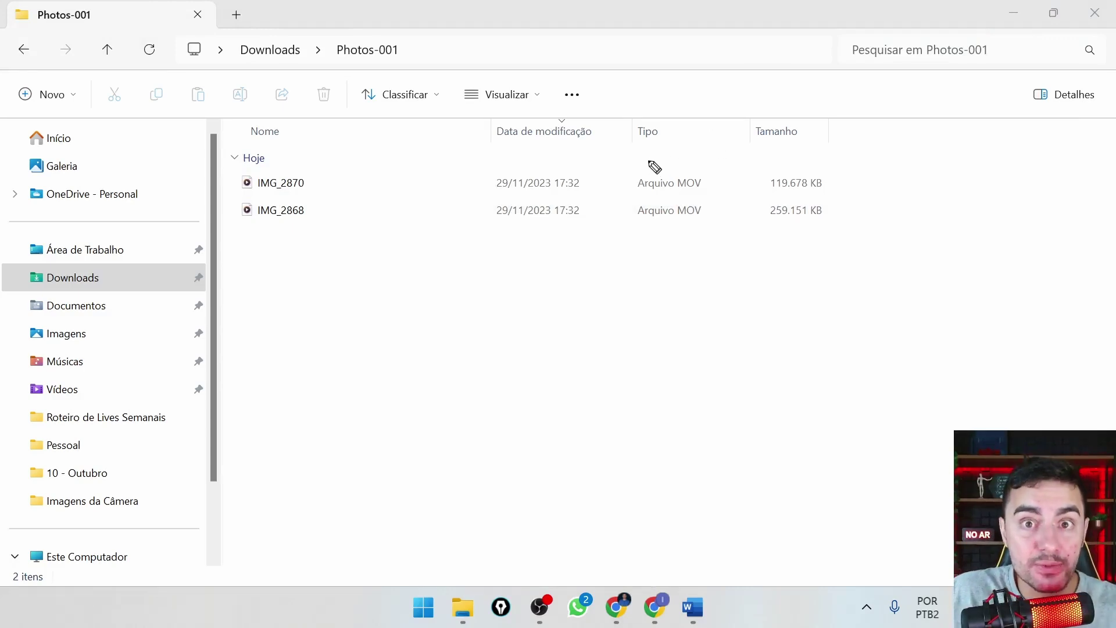
Move the IMG_2870 and IMG_2868 videos from the Photos-001 folder to the desktop (Área de Trabalho).
mouse_move(230, 227)
mouse_down()
mouse_move(289, 233)
mouse_move(325, 195)
mouse_move(299, 158)
mouse_move(235, 169)
mouse_move(231, 230)
mouse_move(232, 208)
mouse_move(205, 197)
mouse_move(135, 238)
mouse_move(57, 231)
mouse_move(16, 255)
mouse_move(42, 269)
mouse_move(120, 272)
mouse_move(139, 250)
mouse_up()
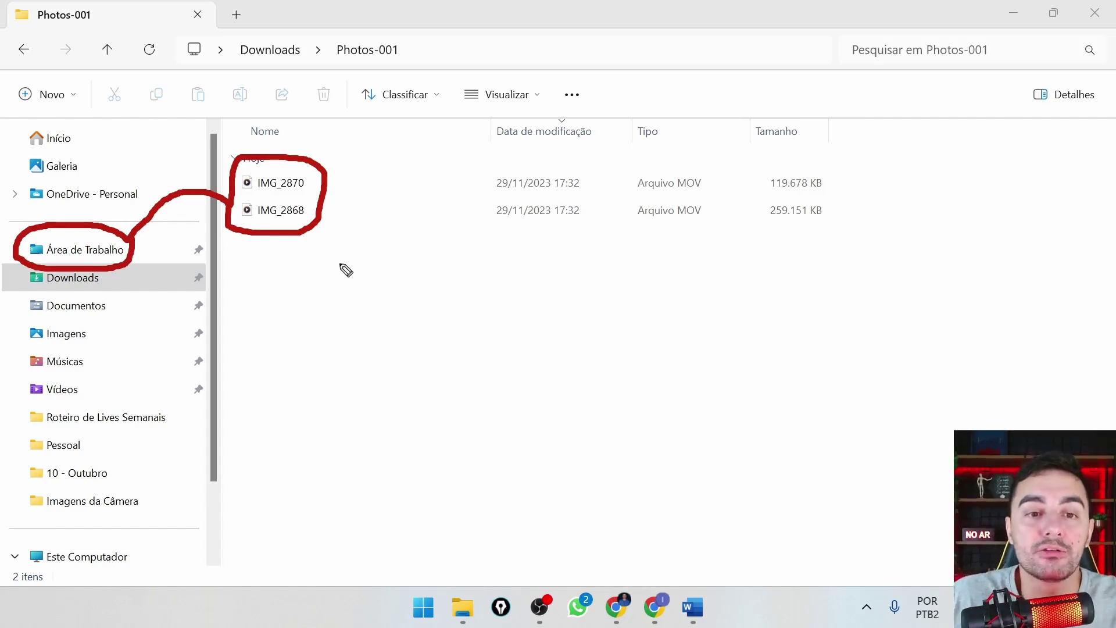
click(284, 189)
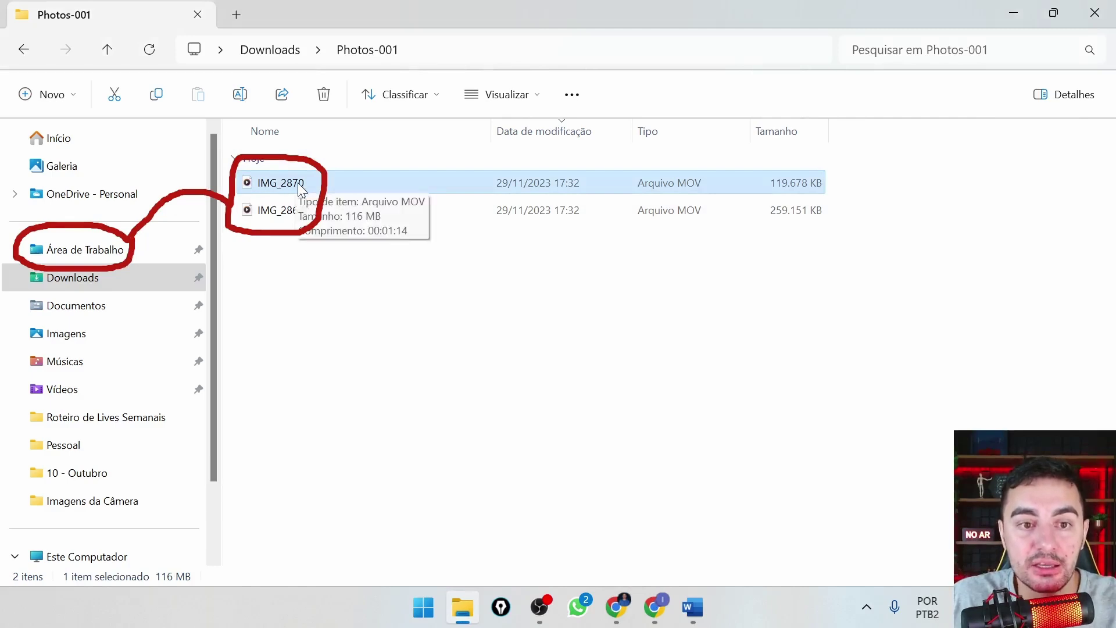
drag(300, 190, 74, 252)
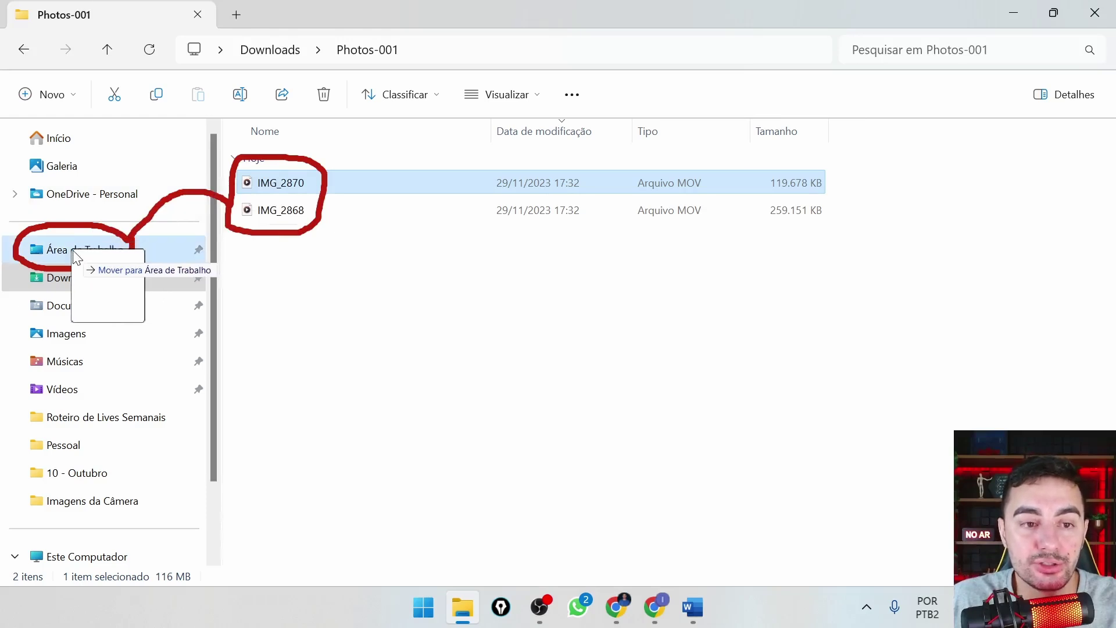
drag(74, 251, 74, 251)
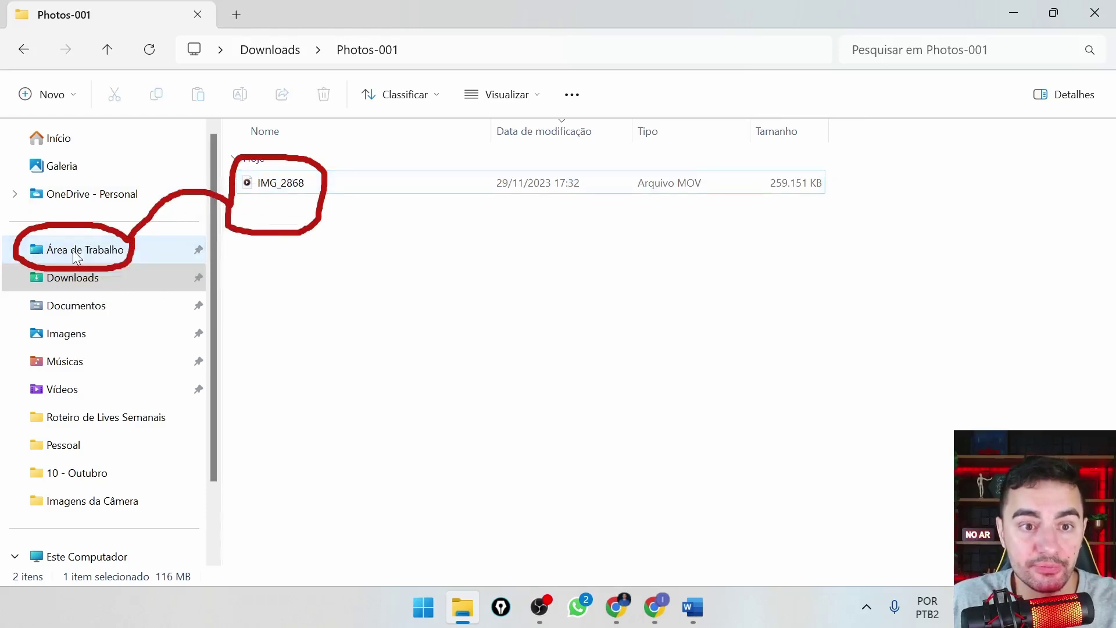
click(274, 195)
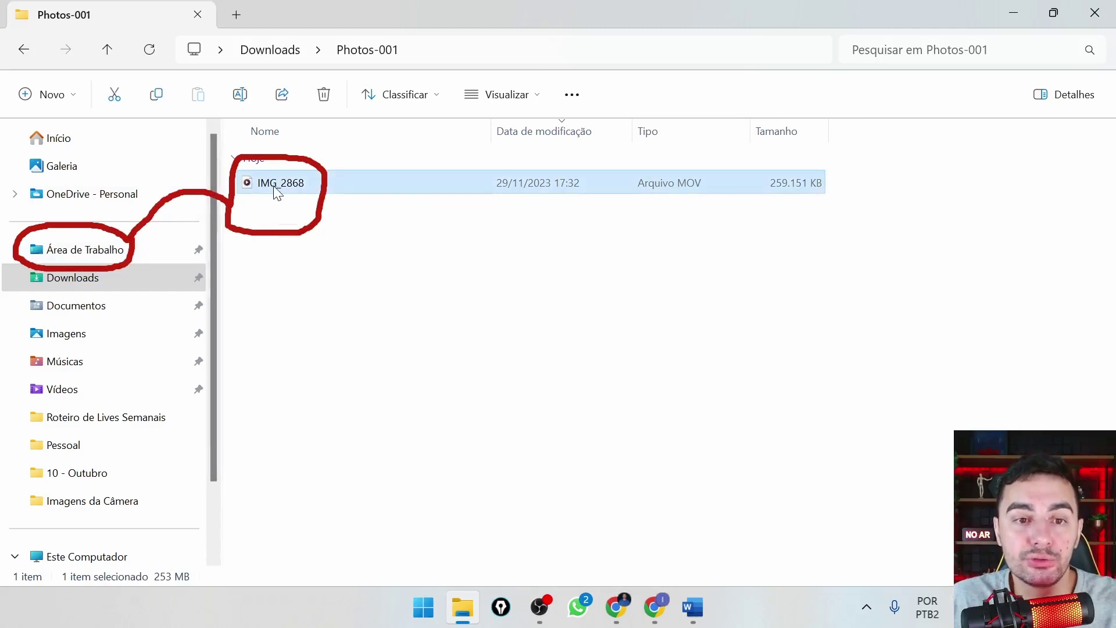
drag(299, 187, 83, 249)
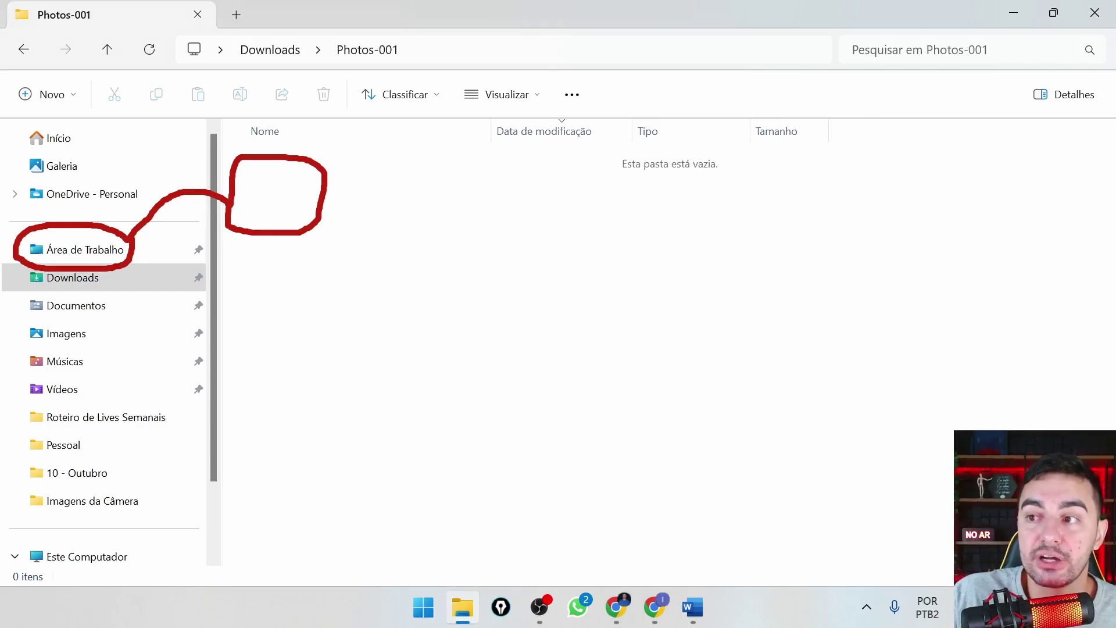
Close the File Explorer window to get back to the desktop.
mouse_move(1075, 28)
mouse_down()
mouse_move(1110, 33)
mouse_move(1115, 4)
mouse_move(1085, 3)
mouse_move(1066, 29)
mouse_move(1088, 30)
mouse_up()
mouse_move(1076, 102)
mouse_down()
mouse_move(1104, 55)
mouse_move(1097, 17)
mouse_up()
key(Escape)
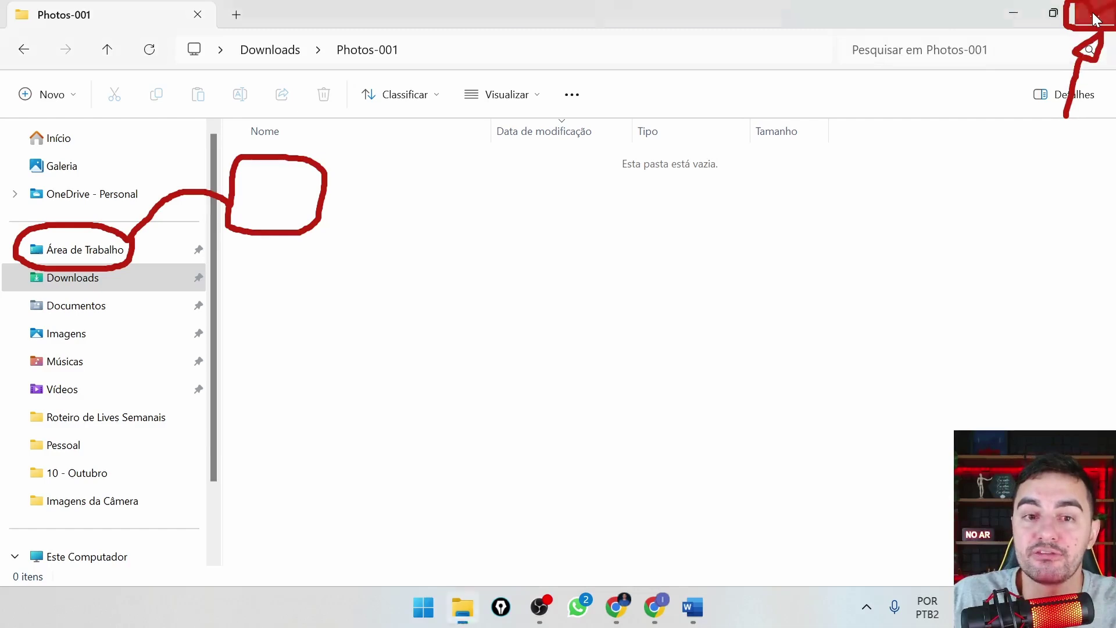
click(1093, 18)
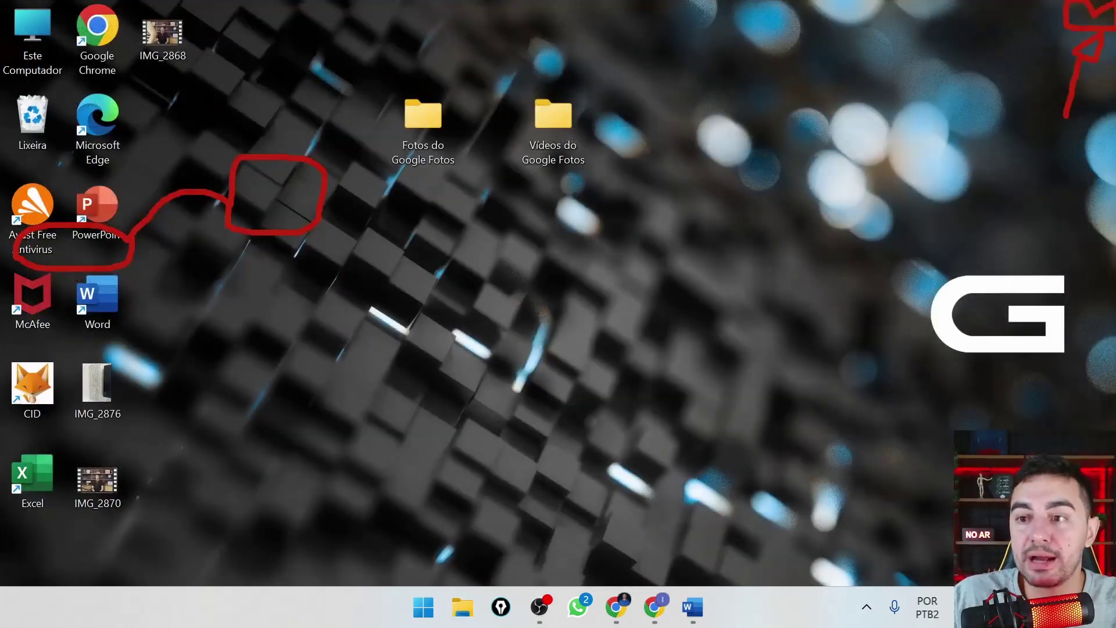
key(e)
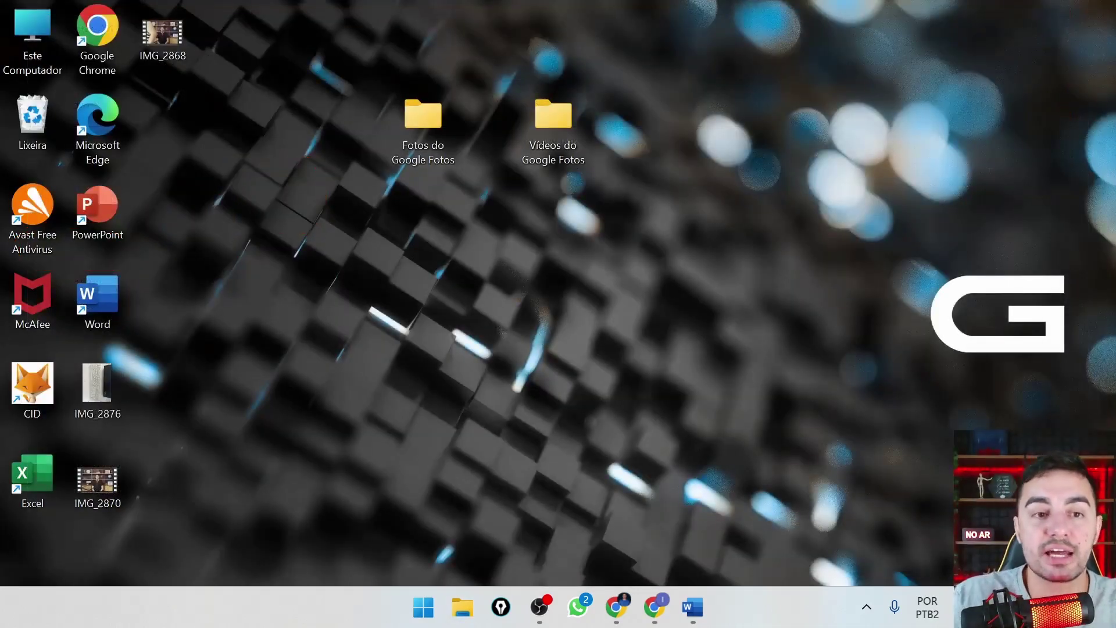
mouse_move(139, 449)
mouse_down()
mouse_move(70, 446)
mouse_move(64, 524)
mouse_move(142, 451)
mouse_up()
mouse_move(132, 79)
mouse_down()
mouse_move(167, 79)
mouse_move(200, 15)
mouse_move(131, 7)
mouse_move(132, 80)
mouse_up()
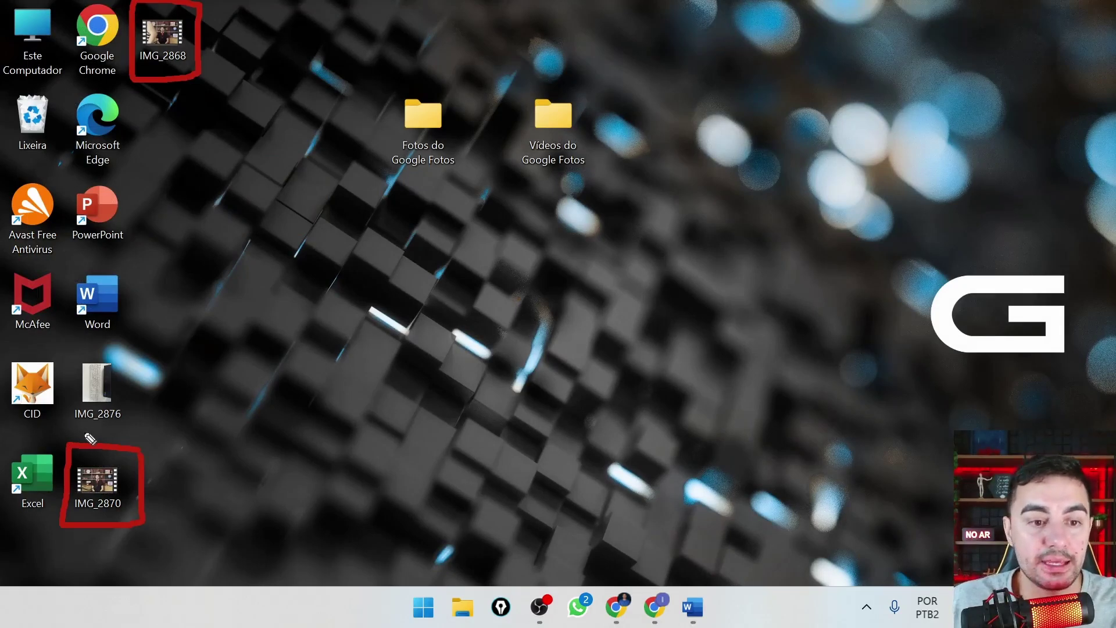
mouse_move(58, 431)
mouse_down()
mouse_move(140, 420)
mouse_move(140, 342)
mouse_move(64, 341)
mouse_move(59, 429)
mouse_up()
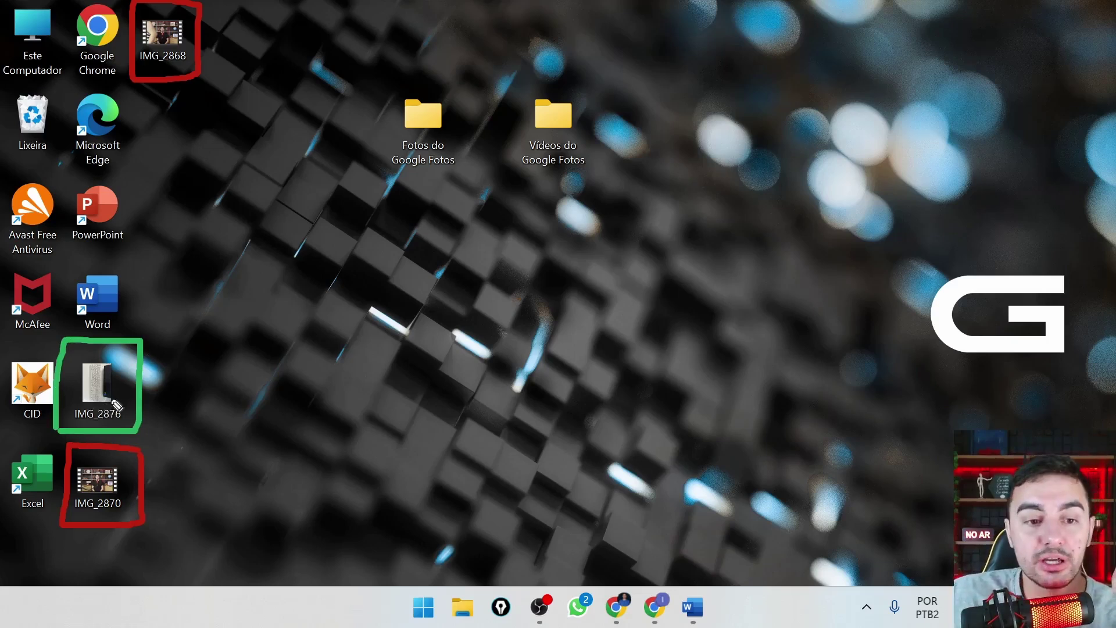
mouse_move(143, 381)
mouse_down()
mouse_move(275, 289)
mouse_move(386, 170)
mouse_move(442, 185)
mouse_move(485, 128)
mouse_move(395, 47)
mouse_move(377, 148)
mouse_move(388, 168)
mouse_up()
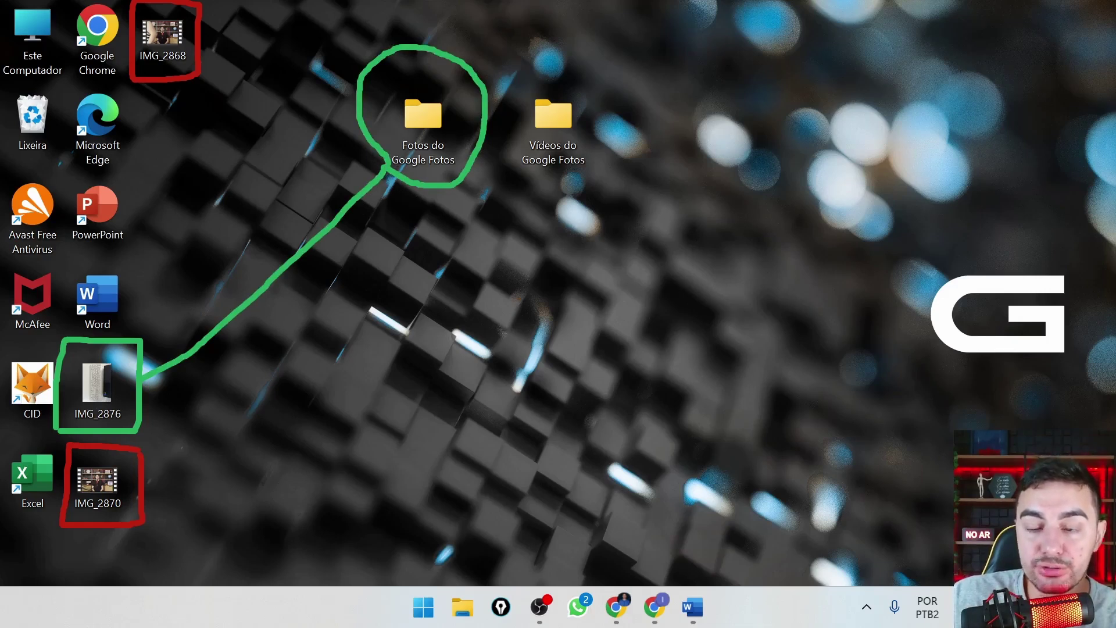
mouse_move(145, 480)
mouse_down()
mouse_move(477, 368)
mouse_move(535, 185)
mouse_move(612, 156)
mouse_move(527, 93)
mouse_move(536, 183)
mouse_up()
mouse_move(201, 38)
mouse_down()
mouse_move(419, 21)
mouse_move(529, 85)
mouse_up()
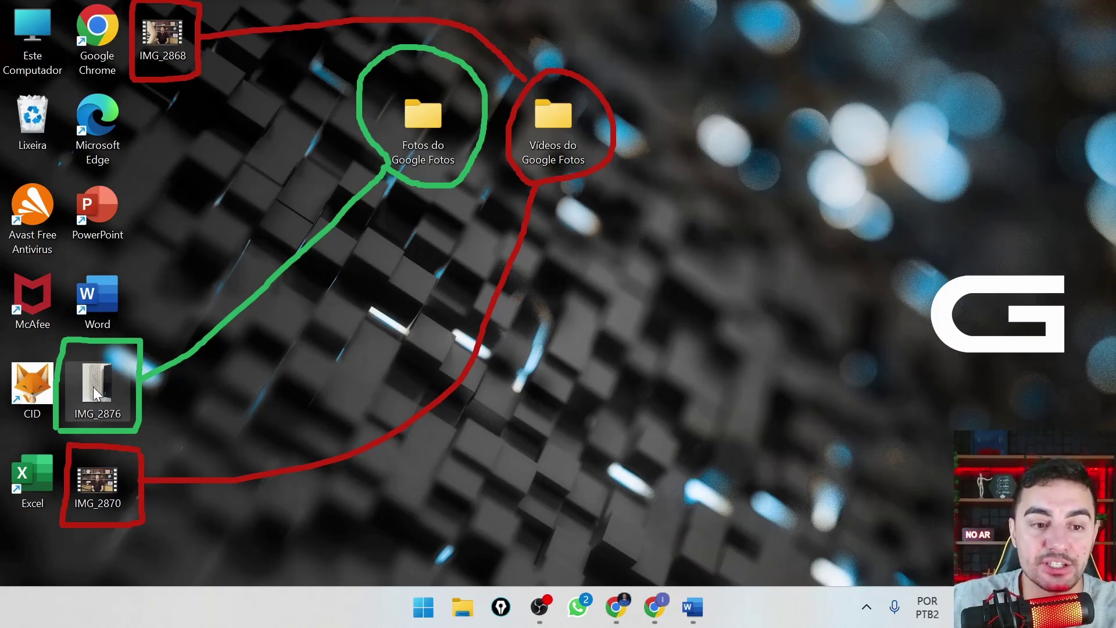
Move the IMG_2876 photo into the "Fotos do Google Fotos" folder and the IMG_2868 and IMG_2870 videos into "Vídeos do Google Fotos".
drag(99, 392, 208, 312)
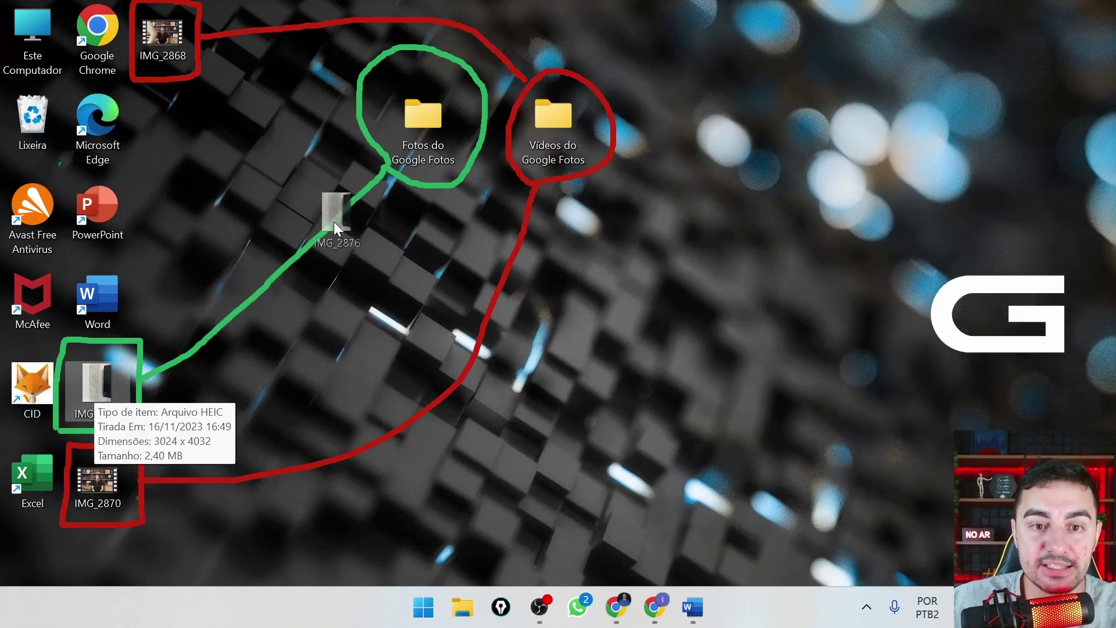
drag(375, 176, 421, 125)
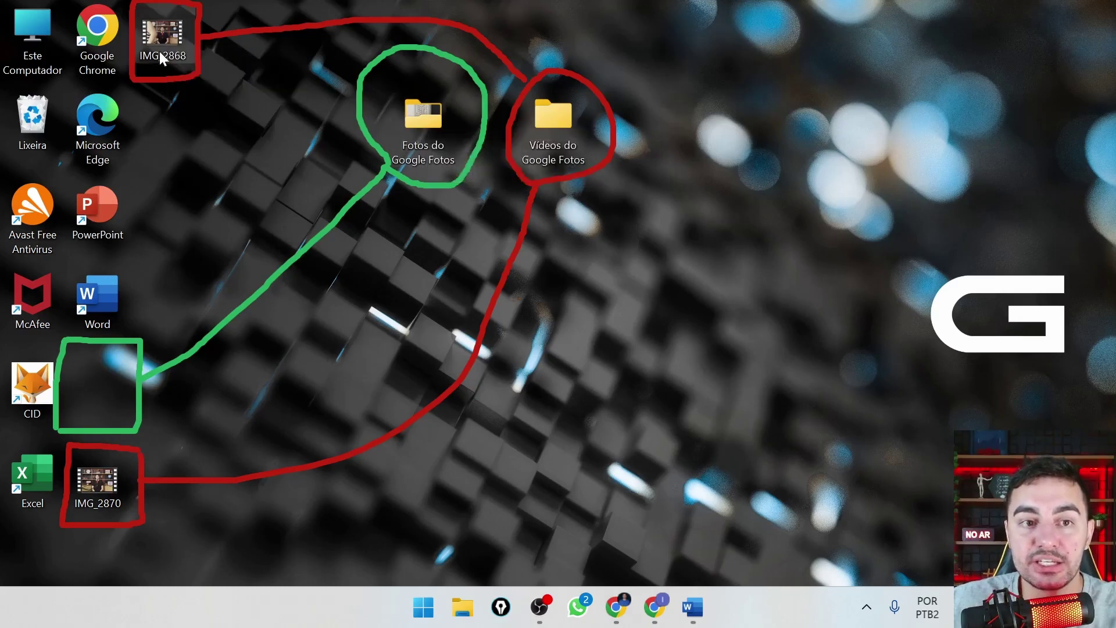
drag(160, 40, 561, 131)
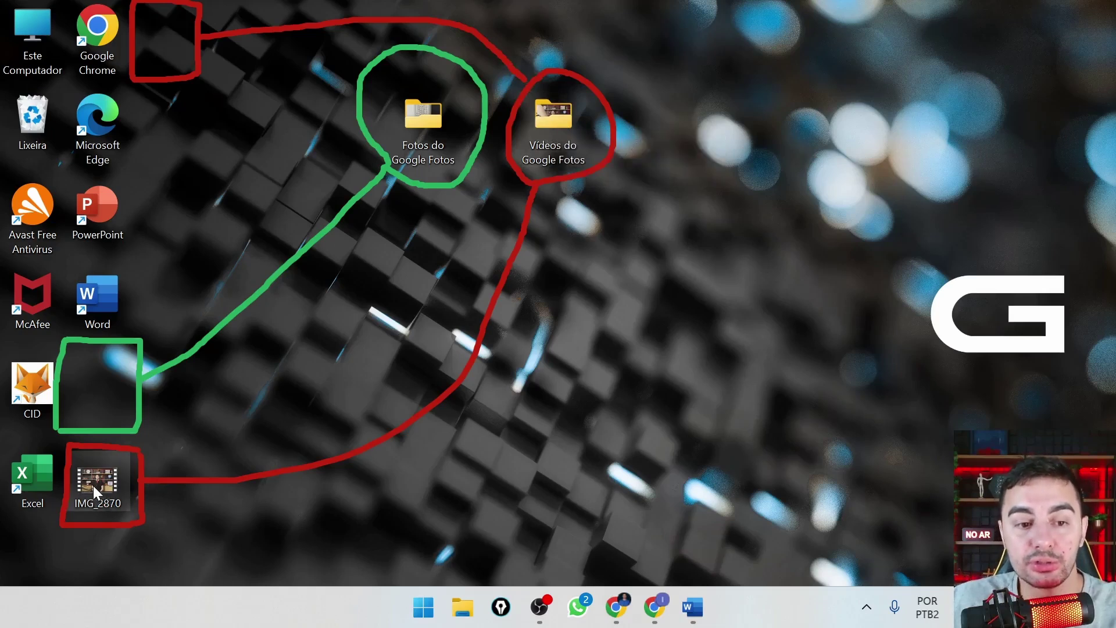
mouse_move(93, 486)
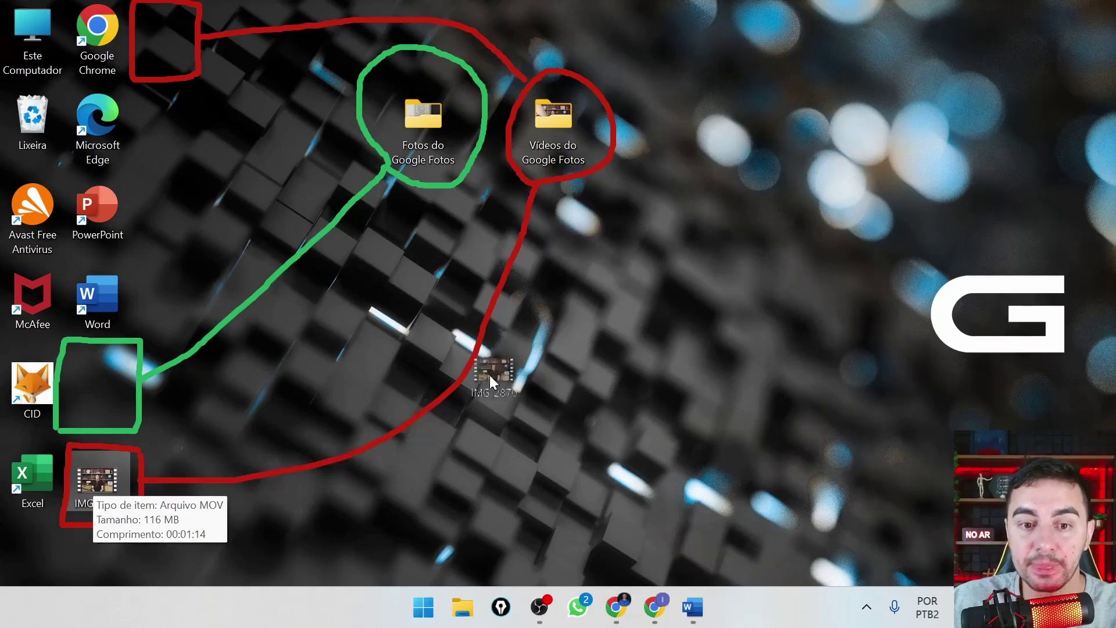
drag(525, 244, 556, 127)
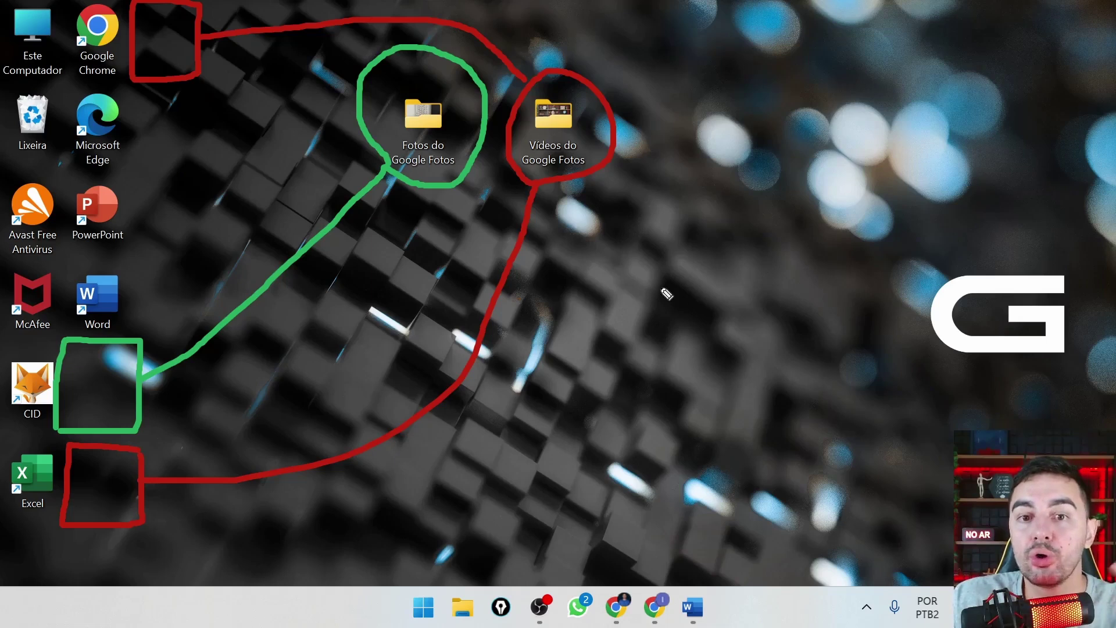
mouse_move(793, 339)
mouse_down()
mouse_move(605, 195)
mouse_move(666, 197)
mouse_up()
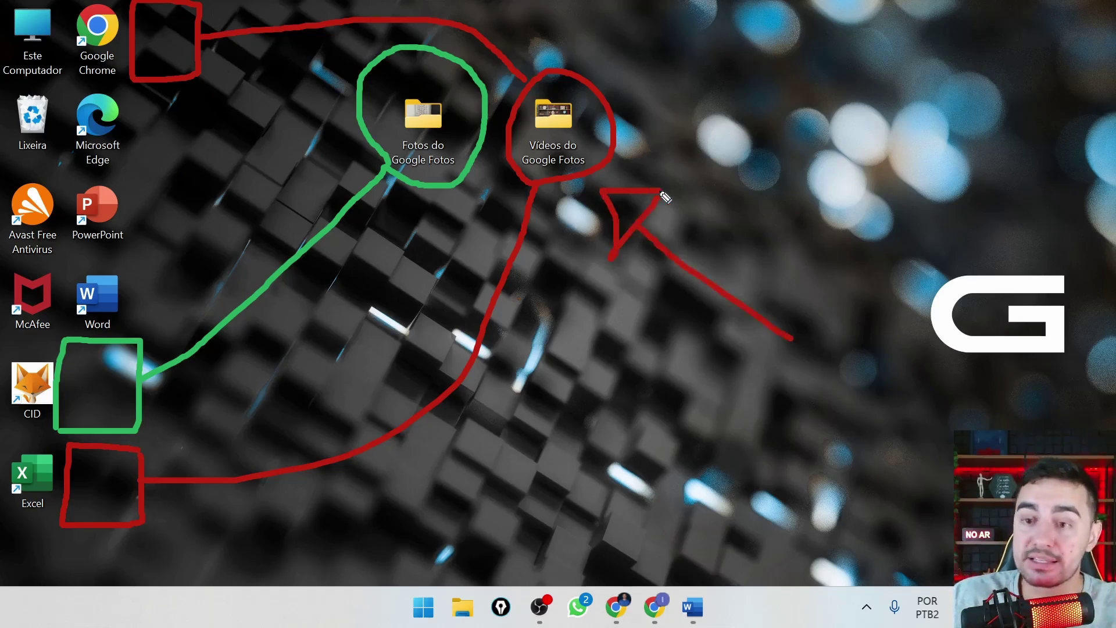
key(e)
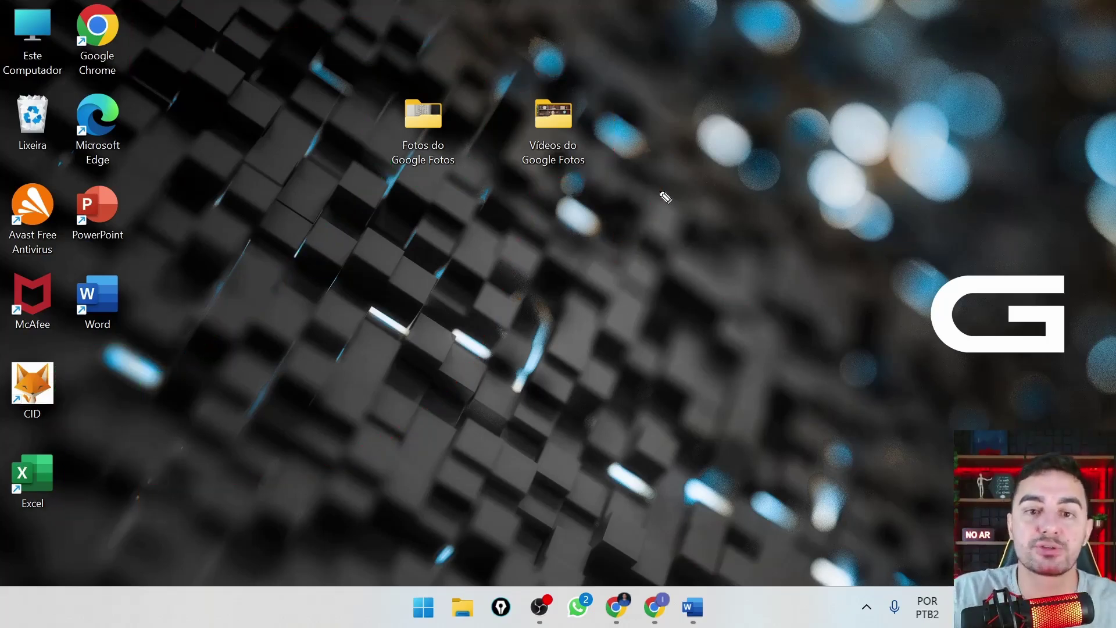
mouse_move(500, 187)
mouse_down()
mouse_move(599, 185)
mouse_move(518, 88)
mouse_move(495, 114)
mouse_move(521, 72)
mouse_move(375, 75)
mouse_move(378, 189)
mouse_move(500, 198)
mouse_up()
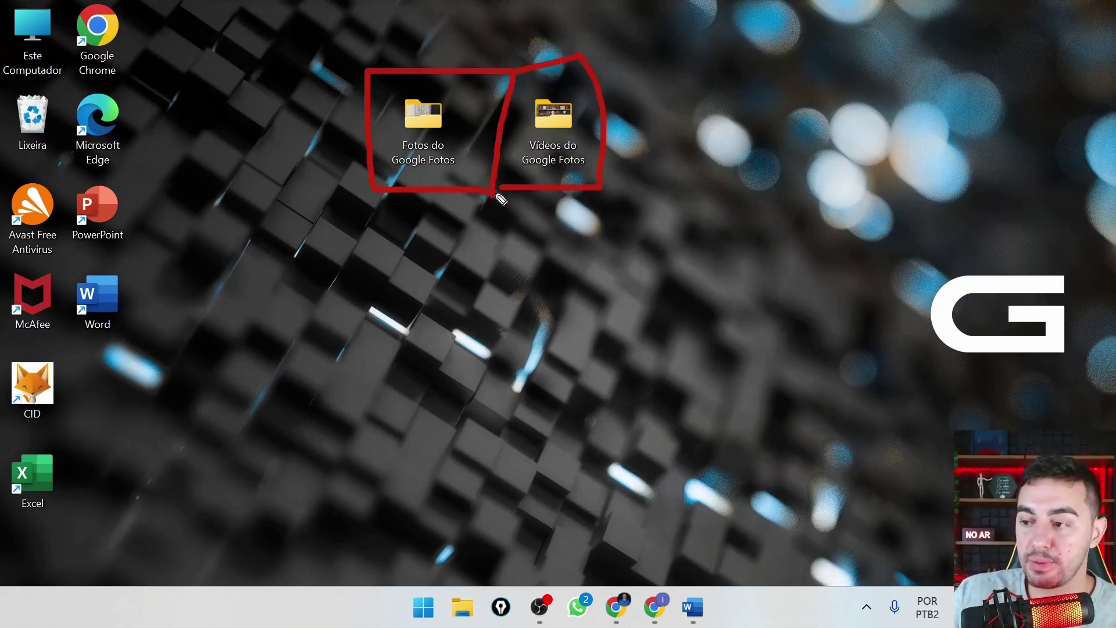